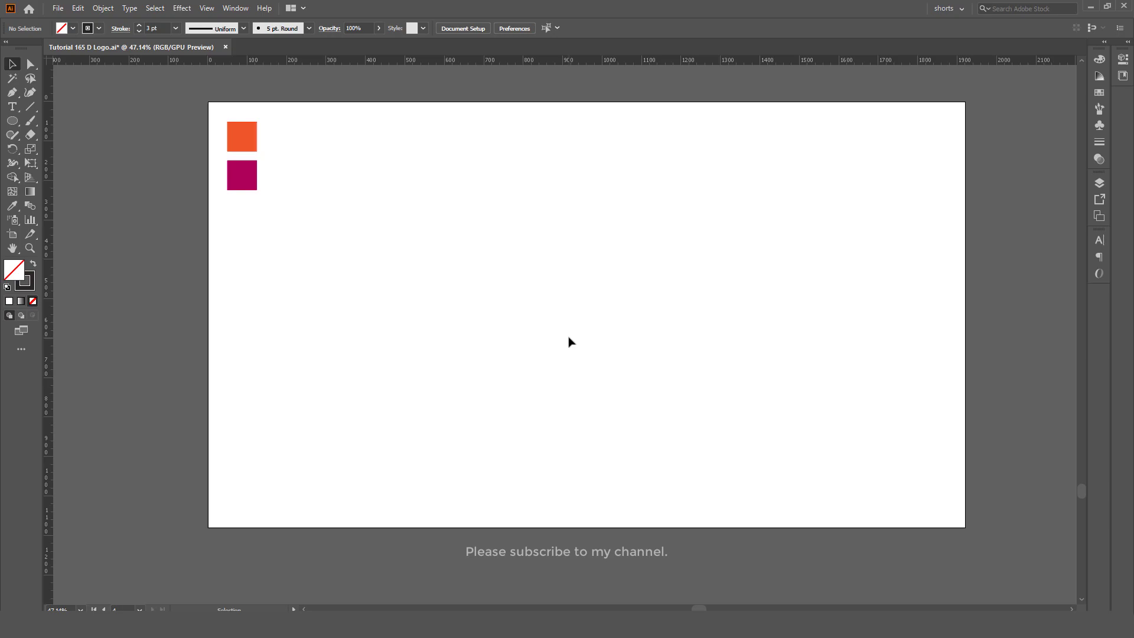
# Draw a large circle about 608 px wide with the Ellipse Tool
pyautogui.hotkey('ctrl', 's')
pyautogui.click(5, 122)
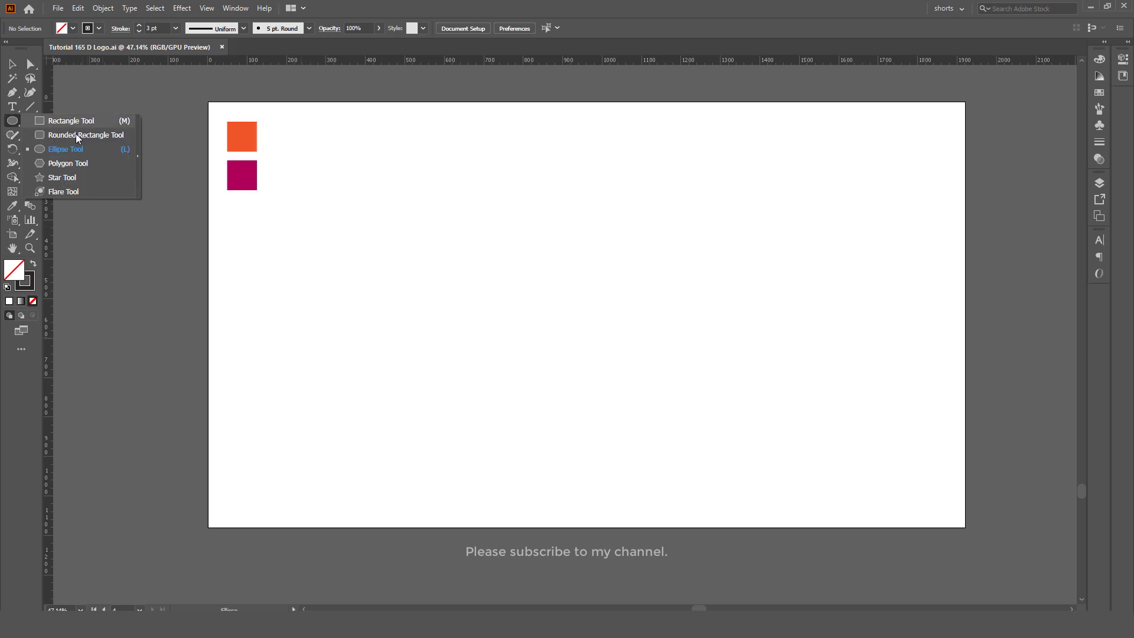
pyautogui.click(77, 150)
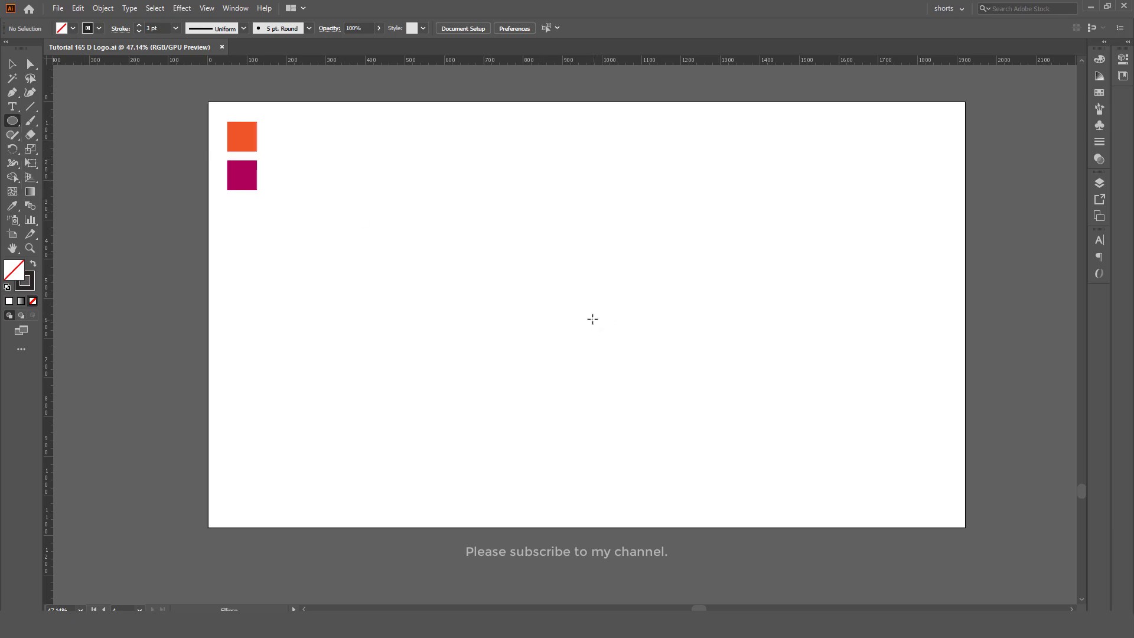
pyautogui.moveTo(487, 228); pyautogui.dragTo(716, 468)
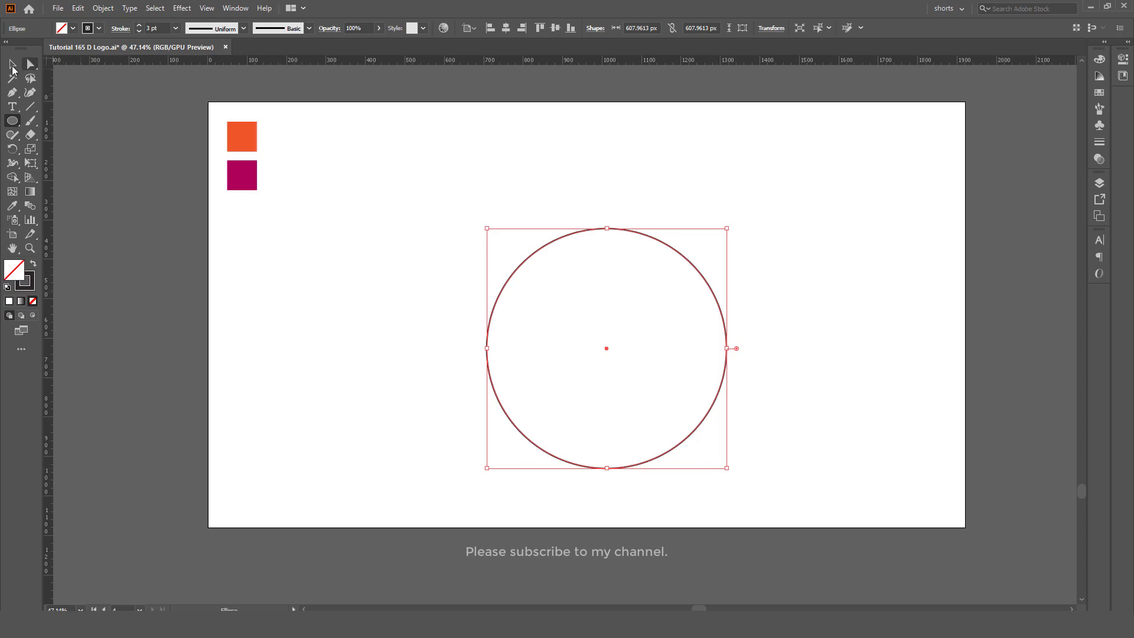
# Centre the circle horizontally and vertically on the artboard, then reselect it
pyautogui.press('v')
pyautogui.click(504, 30)
pyautogui.click(555, 27)
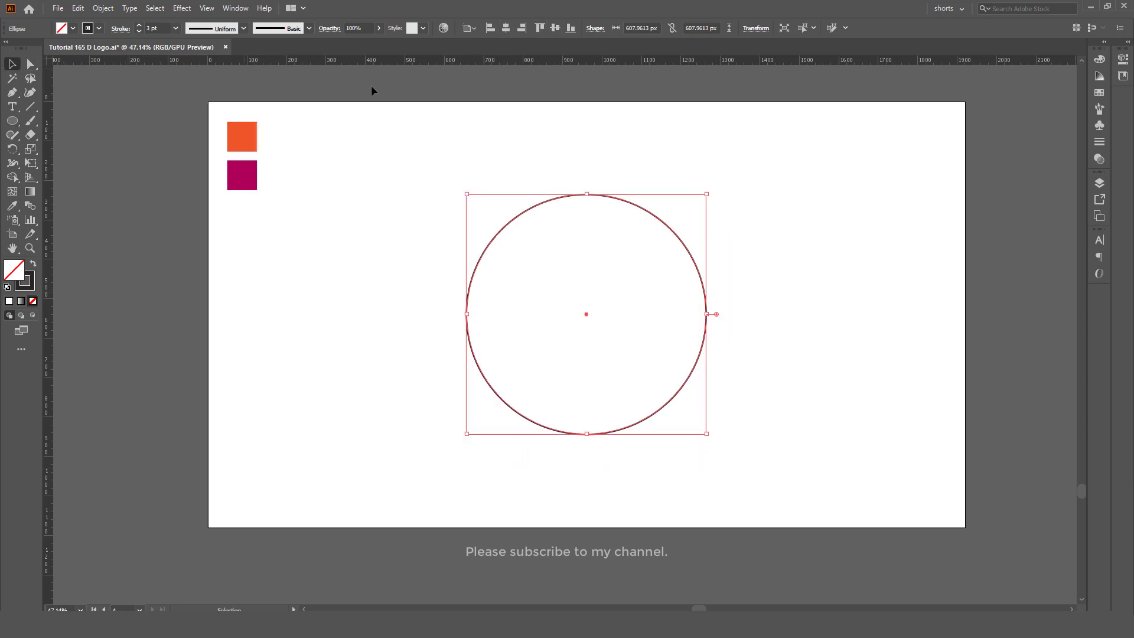
pyautogui.click(445, 188)
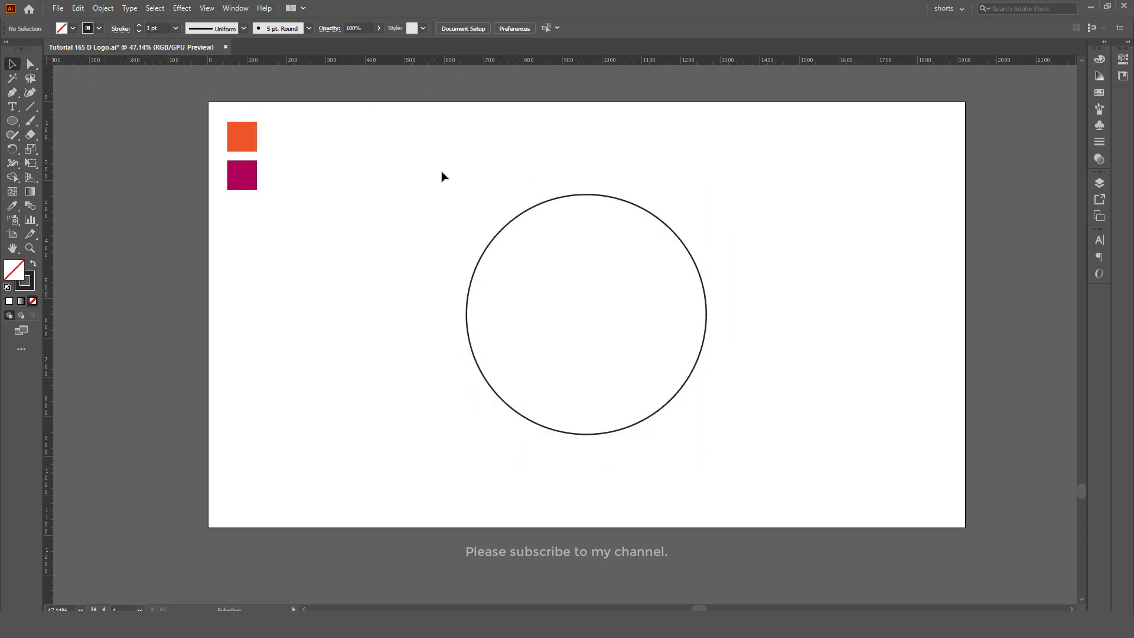
pyautogui.moveTo(434, 165); pyautogui.dragTo(732, 451)
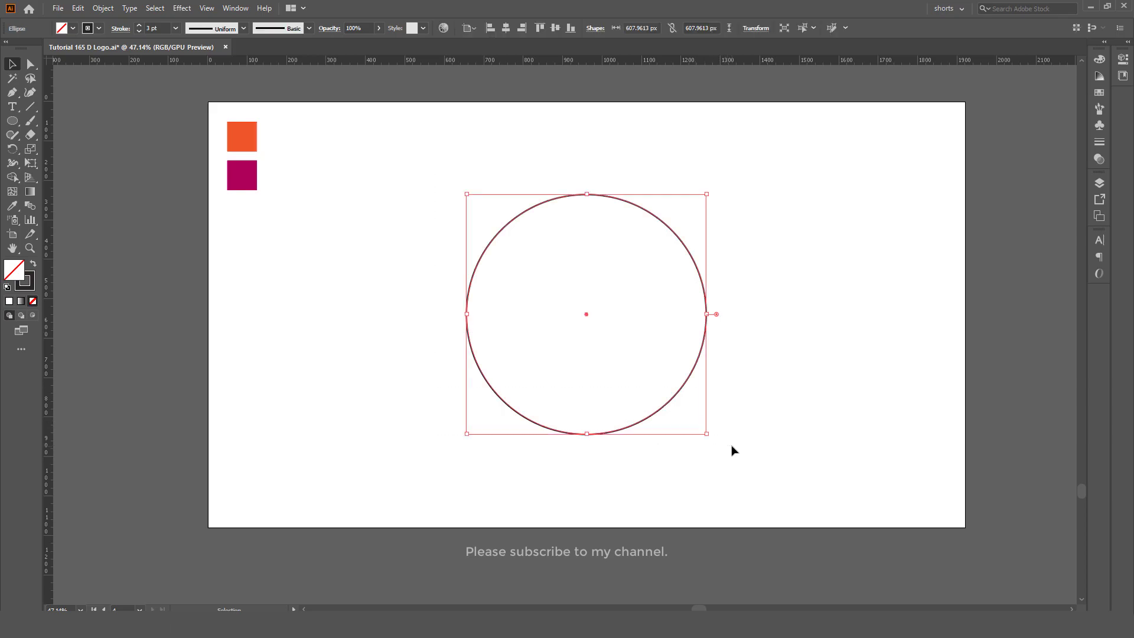
# Paste a copy of the circle in place and shrink it to about 124 px
pyautogui.click(78, 8)
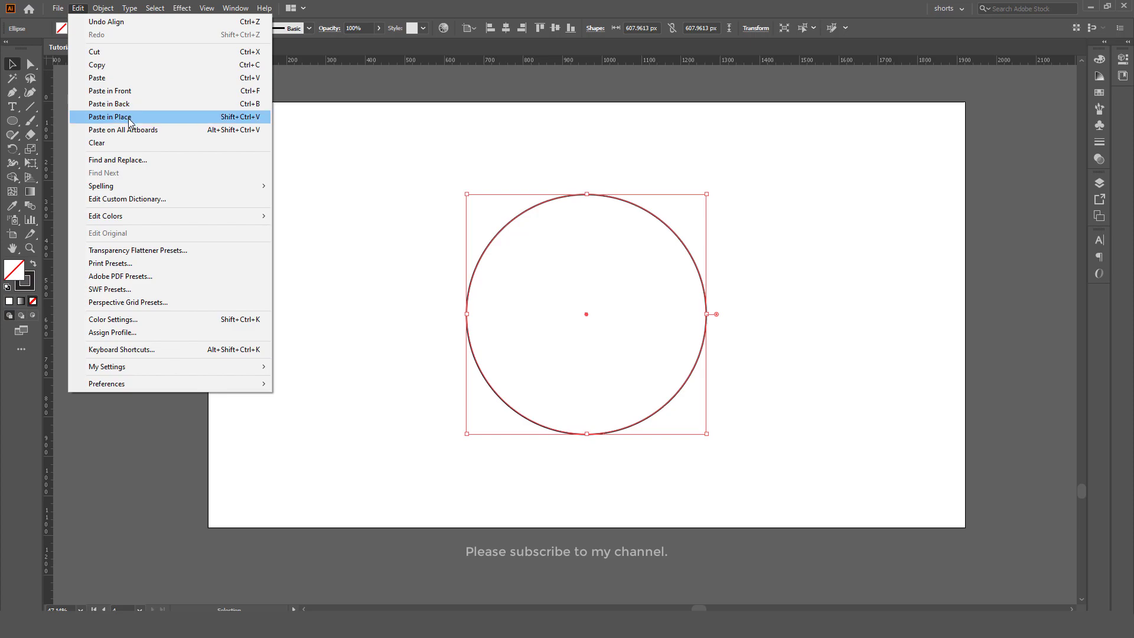
pyautogui.click(130, 117)
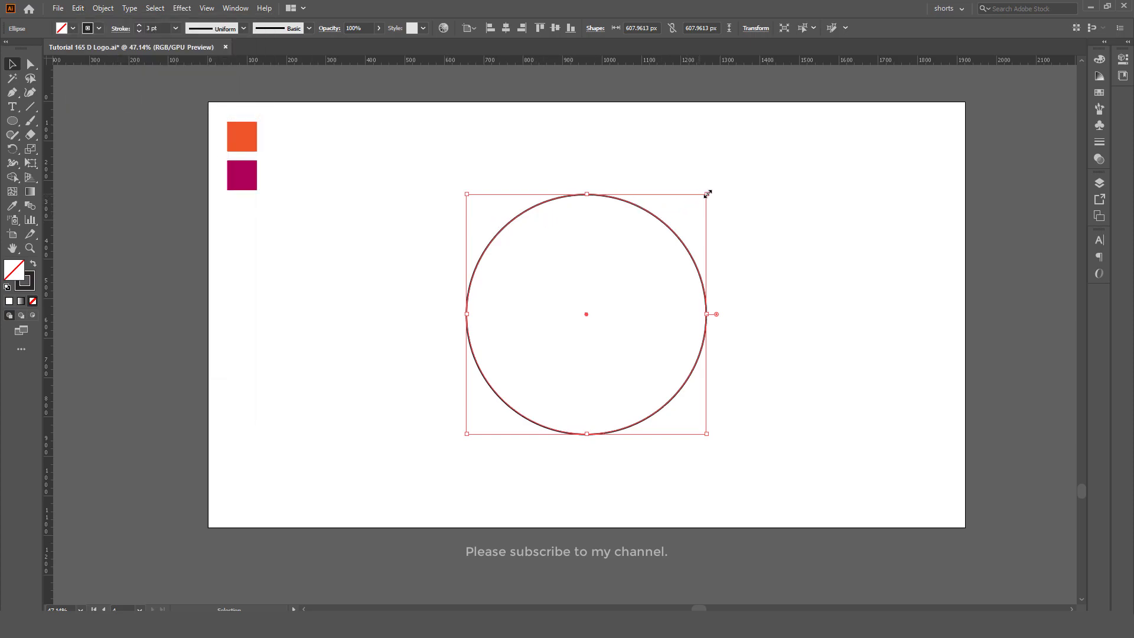
pyautogui.moveTo(707, 193); pyautogui.dragTo(612, 268)
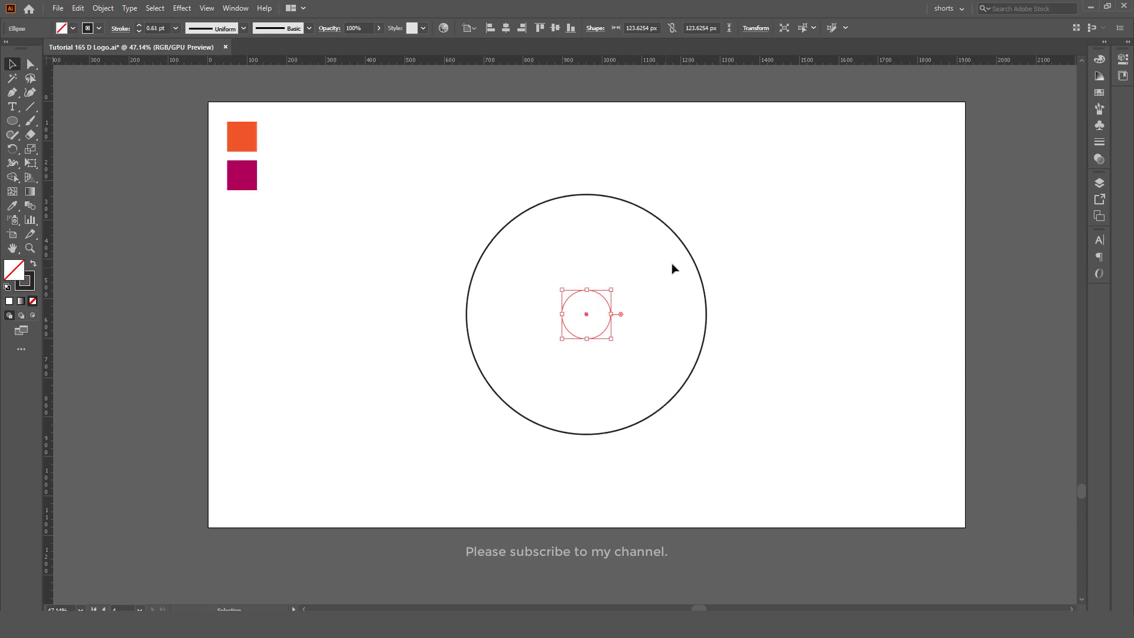
# Paste another copy over the small circle and enlarge it to about 305 px
pyautogui.click(78, 8)
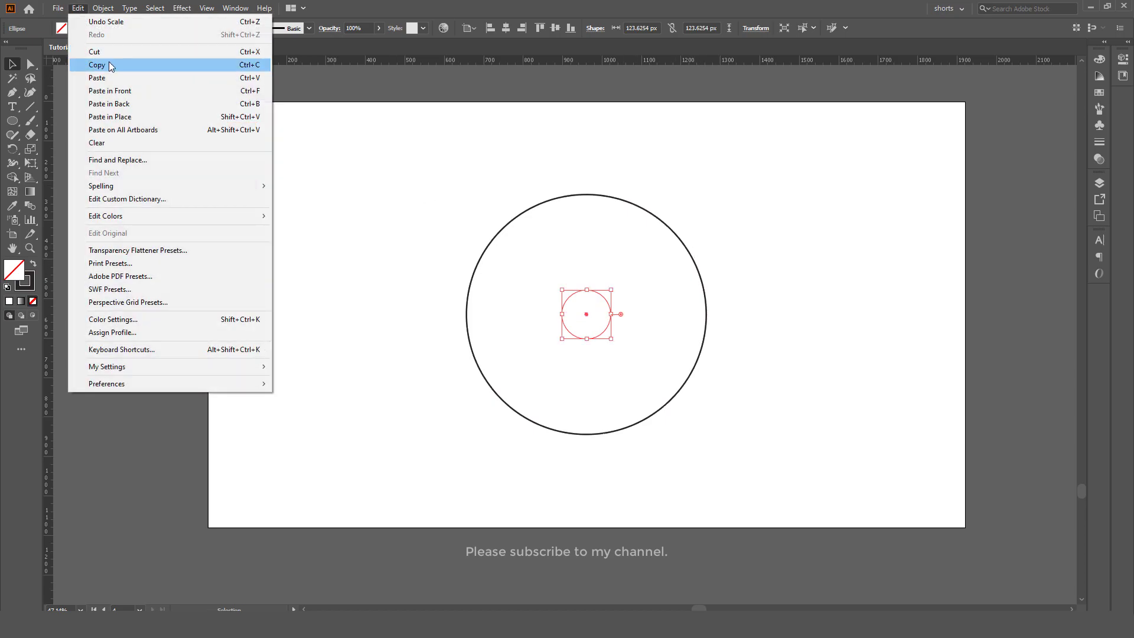
pyautogui.click(97, 64)
pyautogui.click(78, 8)
pyautogui.click(120, 116)
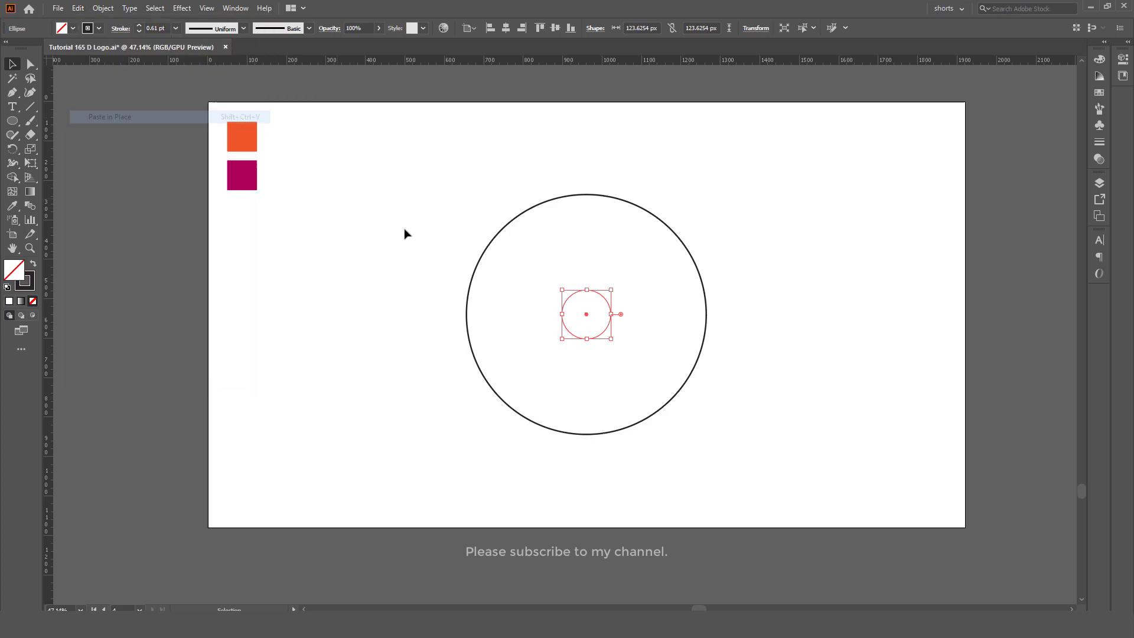
pyautogui.moveTo(610, 289); pyautogui.dragTo(646, 253)
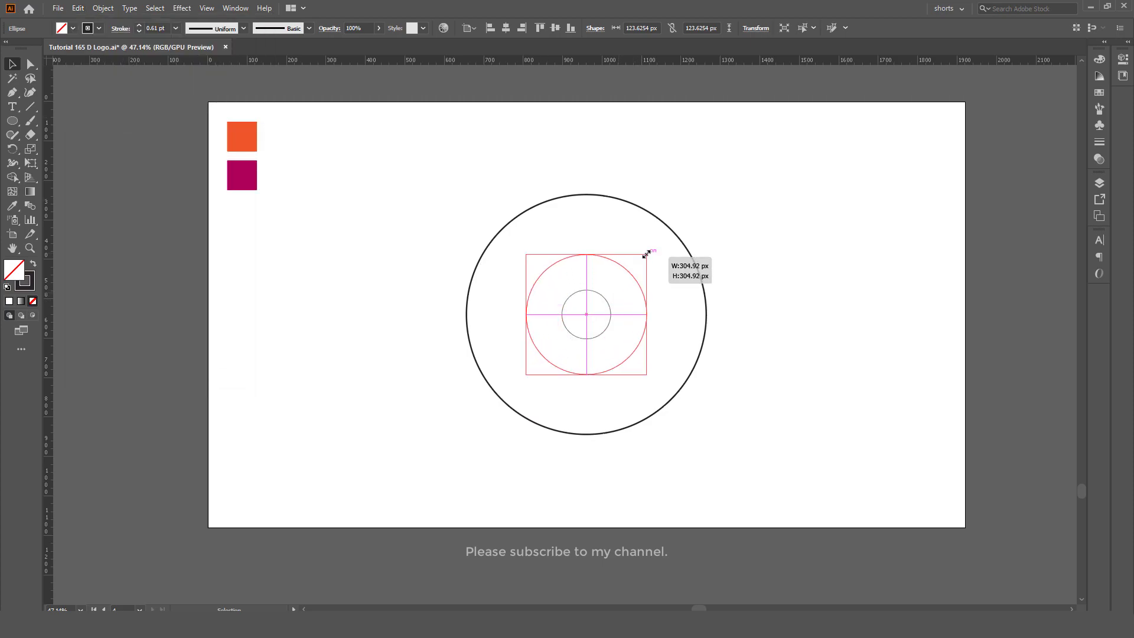
# Give all three circles a 3 pt stroke weight
pyautogui.moveTo(646, 254); pyautogui.dragTo(648, 251)
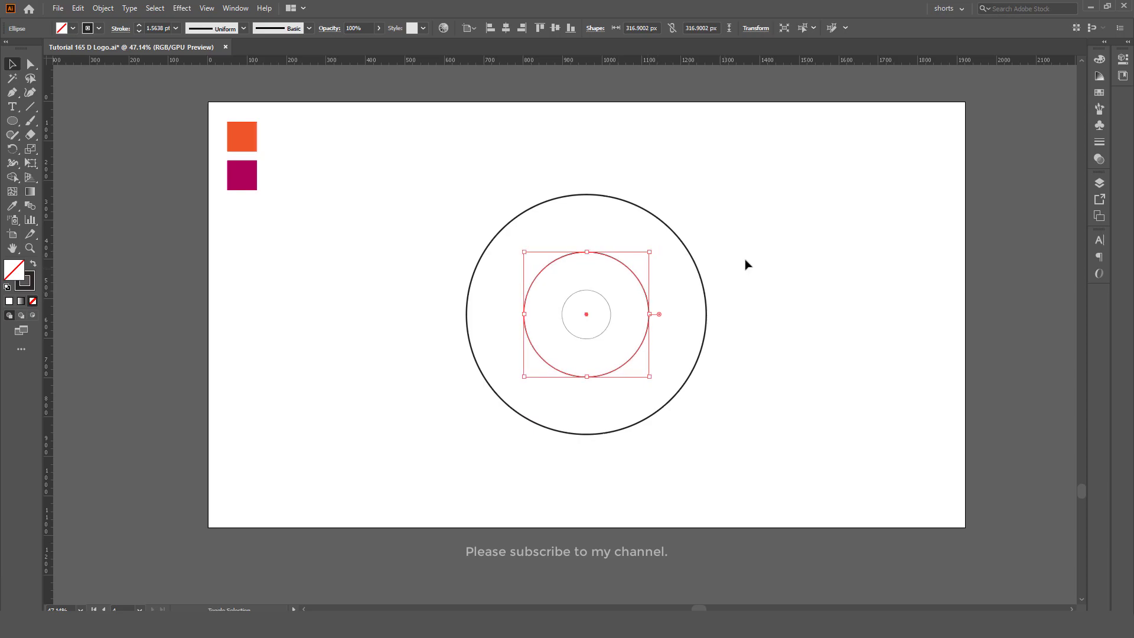
pyautogui.moveTo(753, 217); pyautogui.dragTo(396, 472)
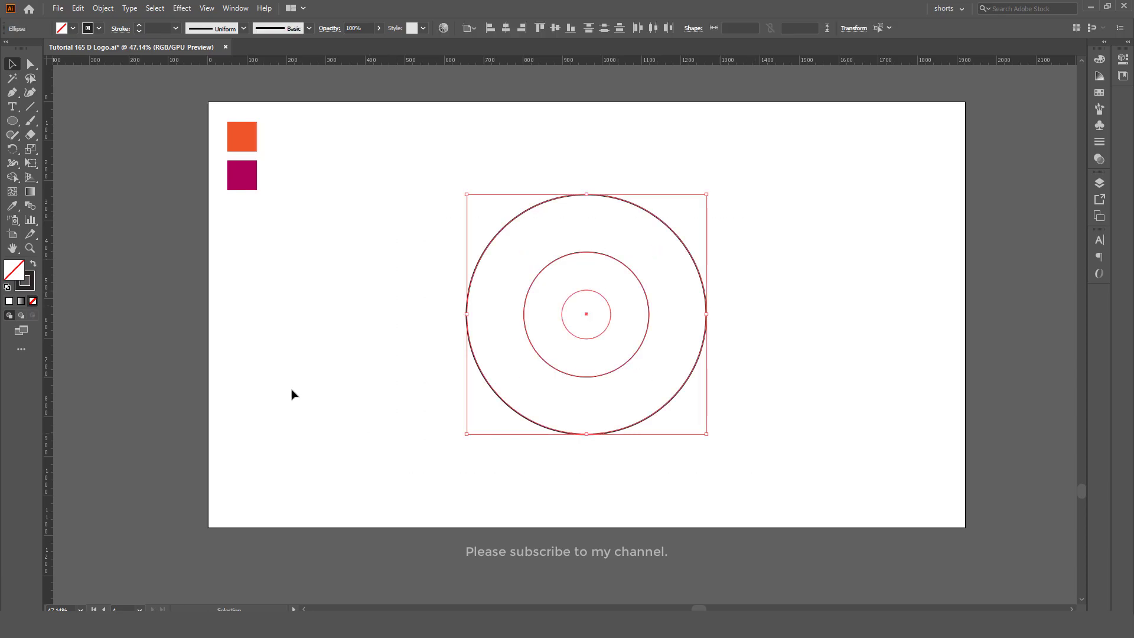
pyautogui.click(28, 281)
pyautogui.click(28, 286)
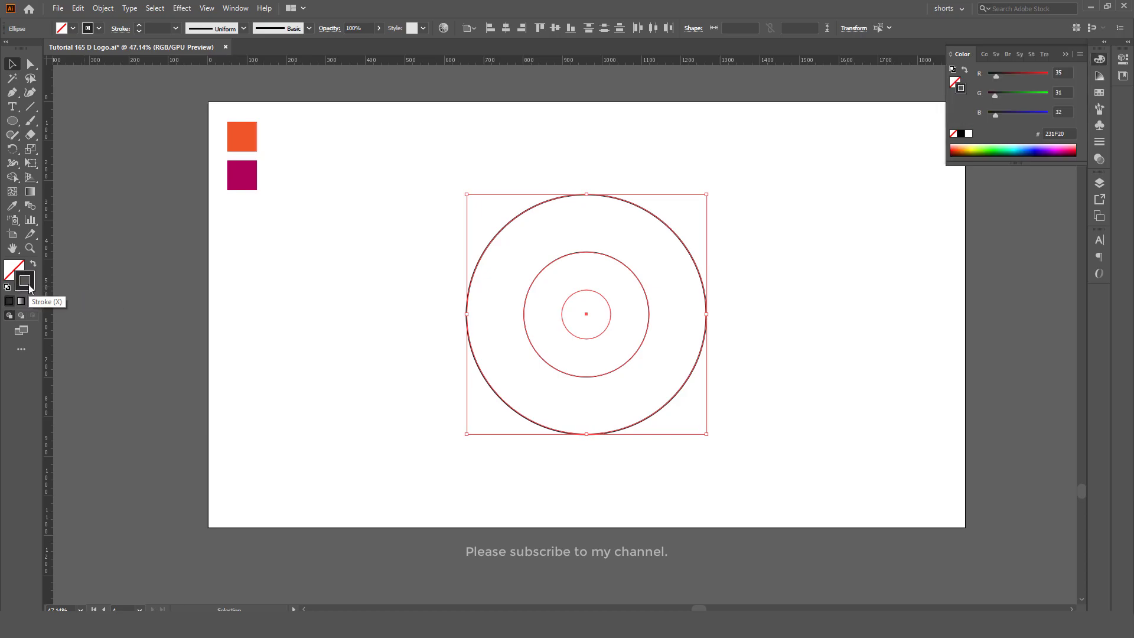
pyautogui.click(158, 28)
pyautogui.write('3')
pyautogui.press('Return')
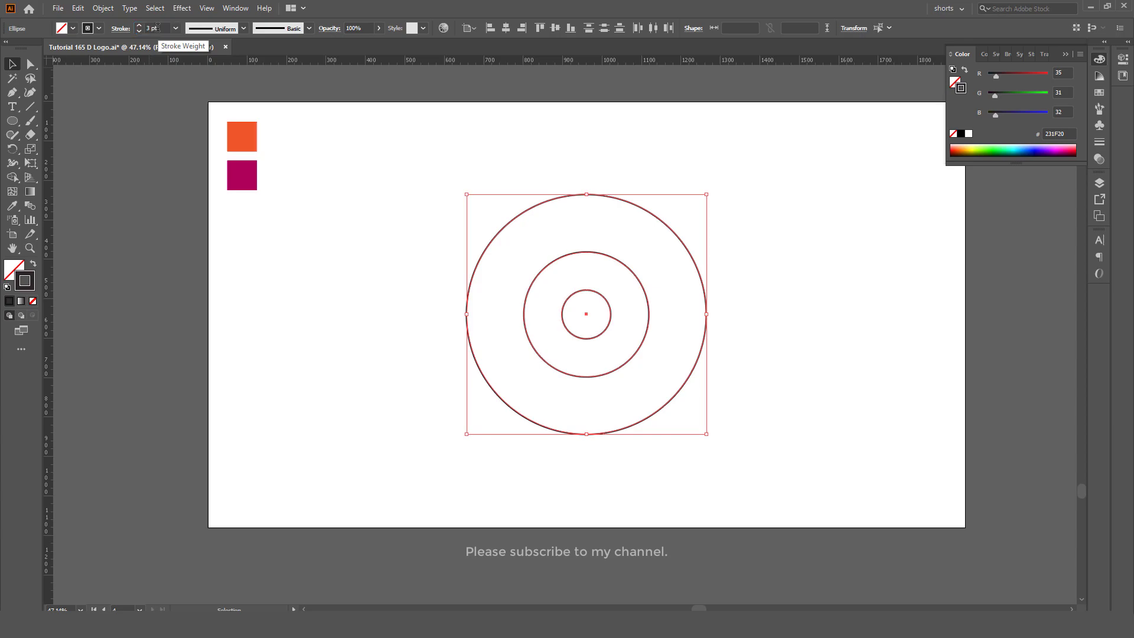
# Draw a tall narrow rectangle stem down from the middle ring's left edge
pyautogui.click(736, 277)
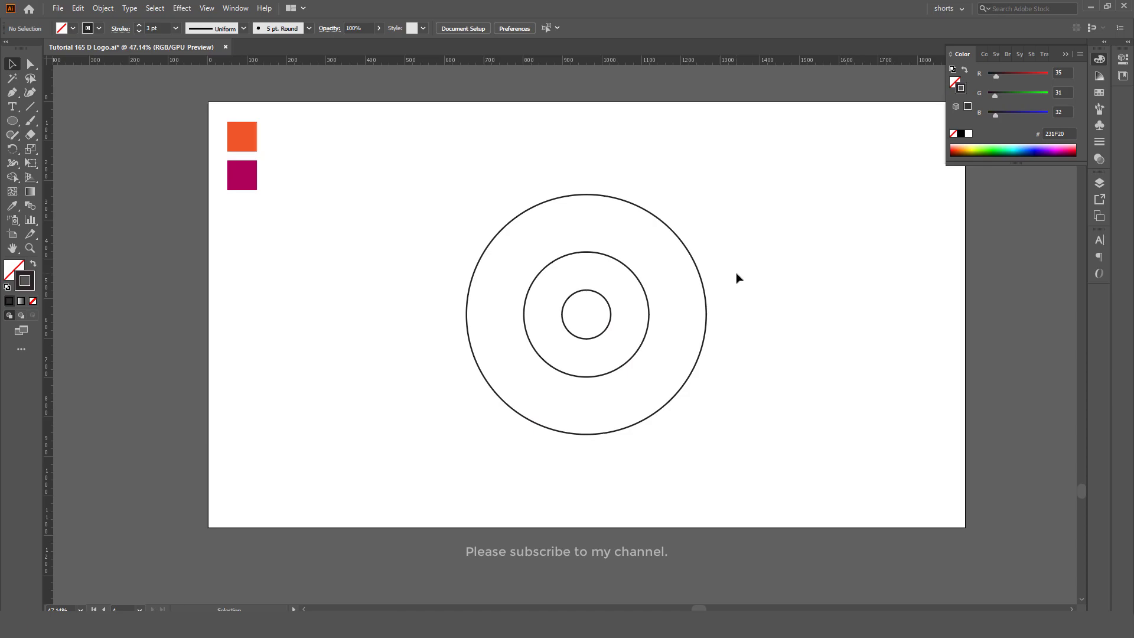
pyautogui.click(12, 125)
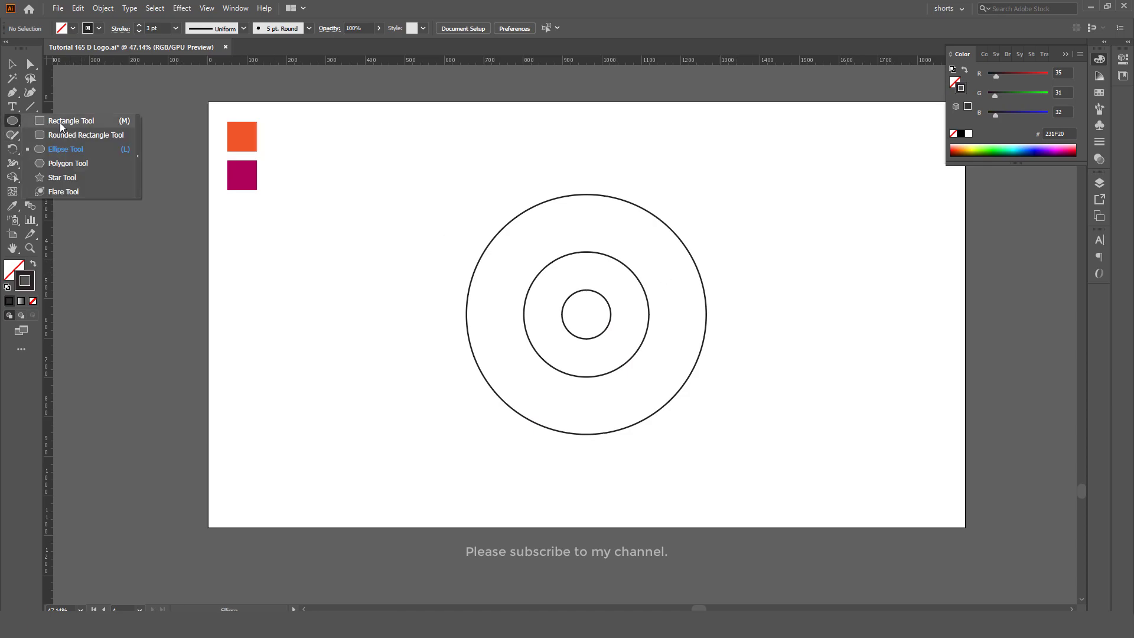
pyautogui.click(61, 123)
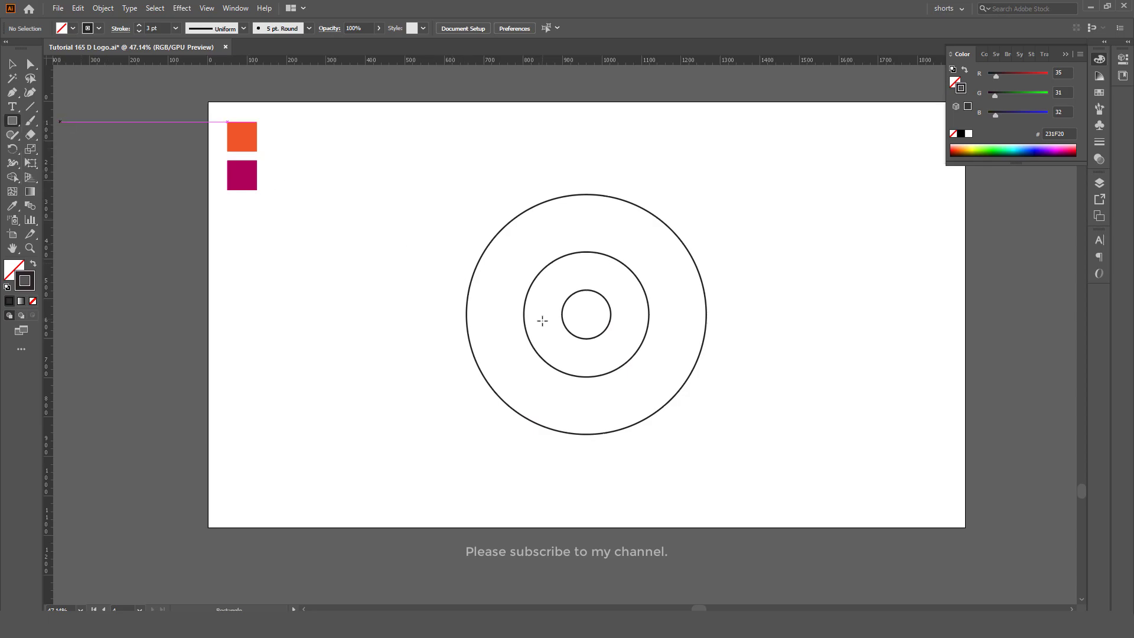
pyautogui.moveTo(524, 313); pyautogui.dragTo(543, 482)
pyautogui.press('v')
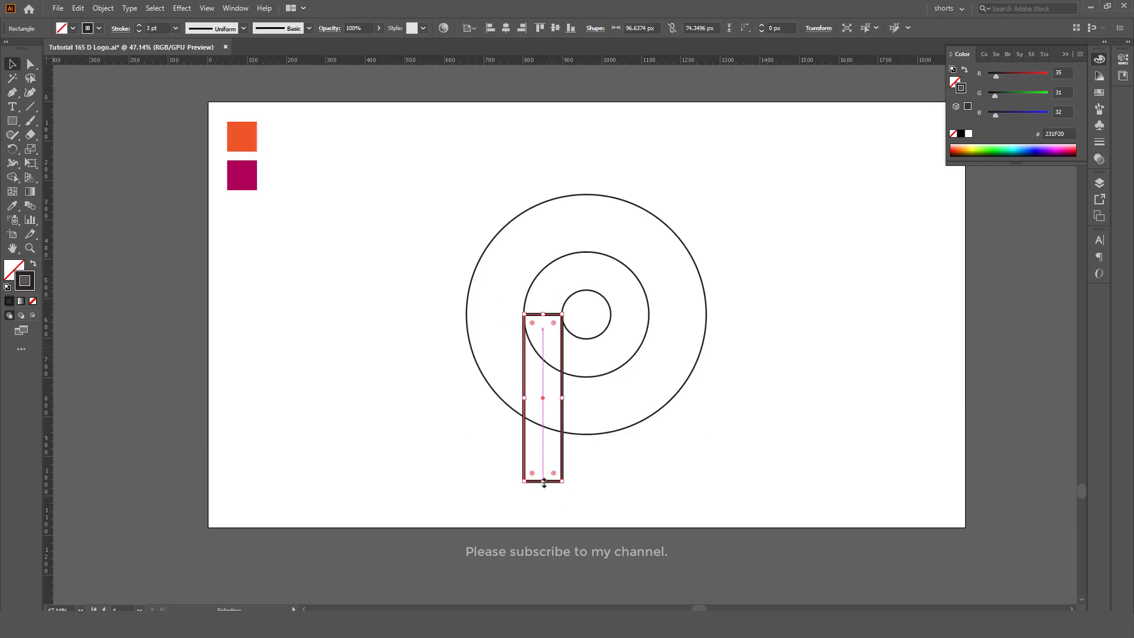
# Apply a 3 pt stroke to the circles and stem, then save the file
pyautogui.click(755, 341)
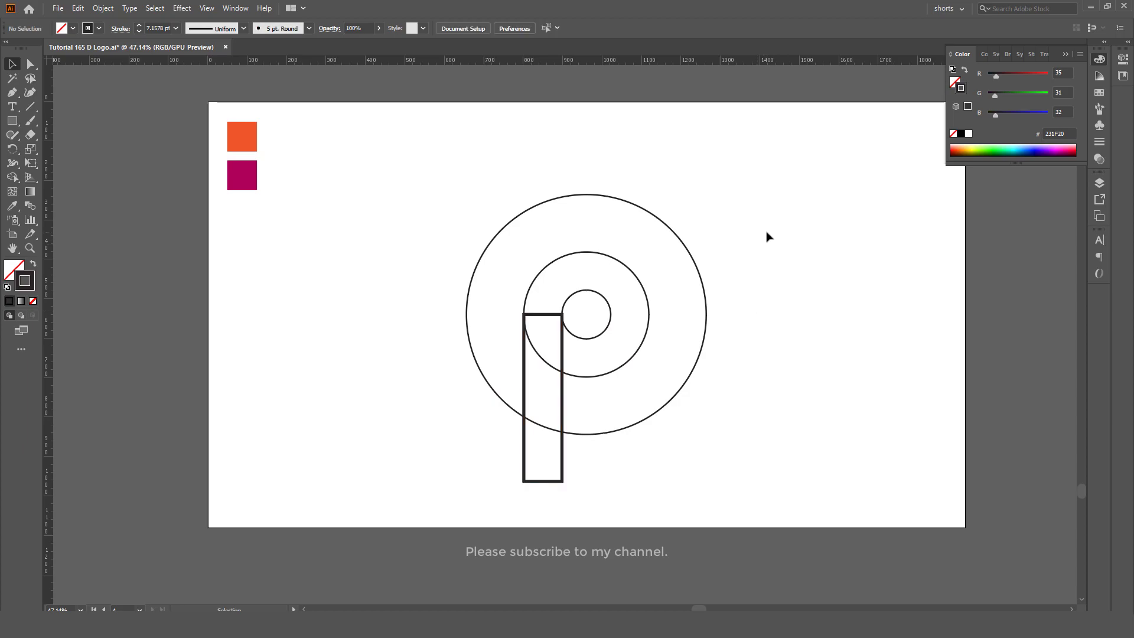
pyautogui.moveTo(761, 188); pyautogui.dragTo(413, 397)
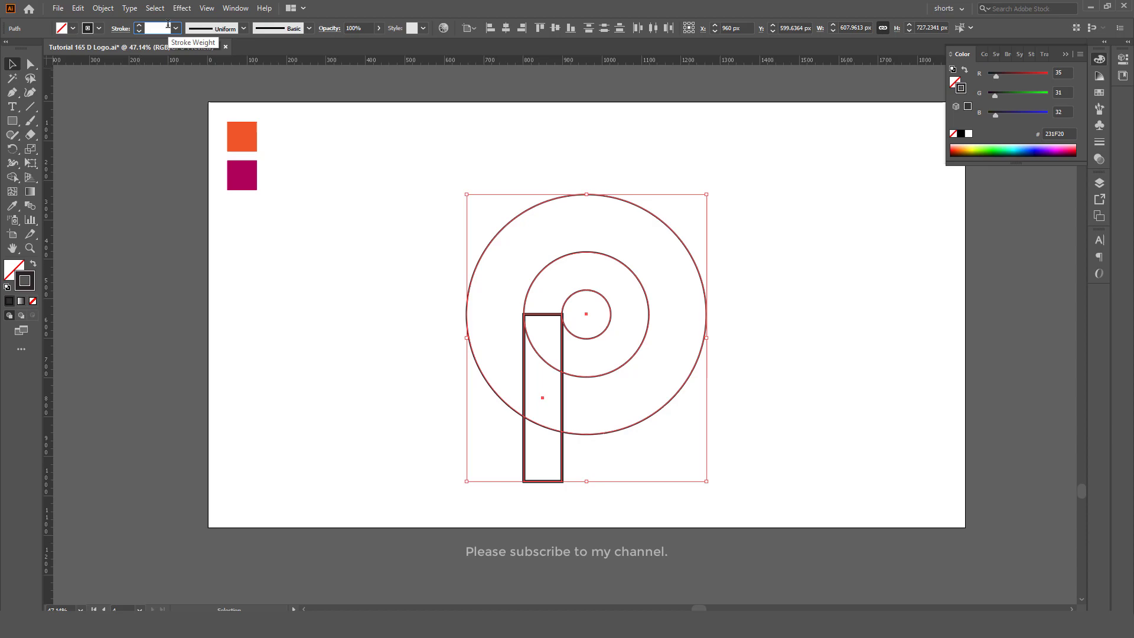
pyautogui.press('Return')
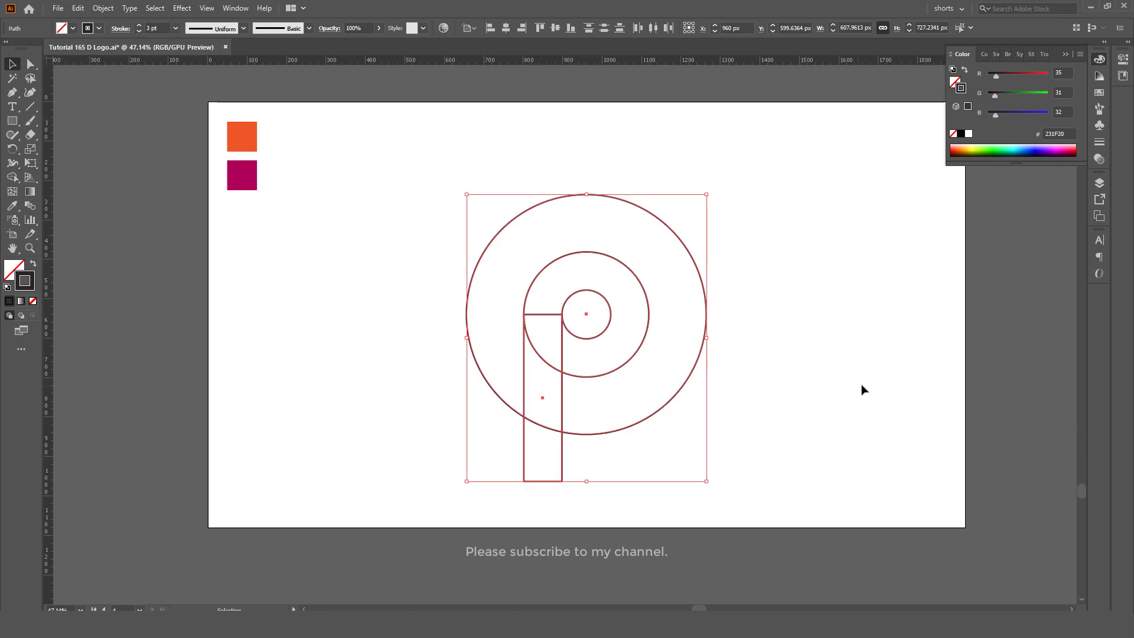
pyautogui.click(862, 388)
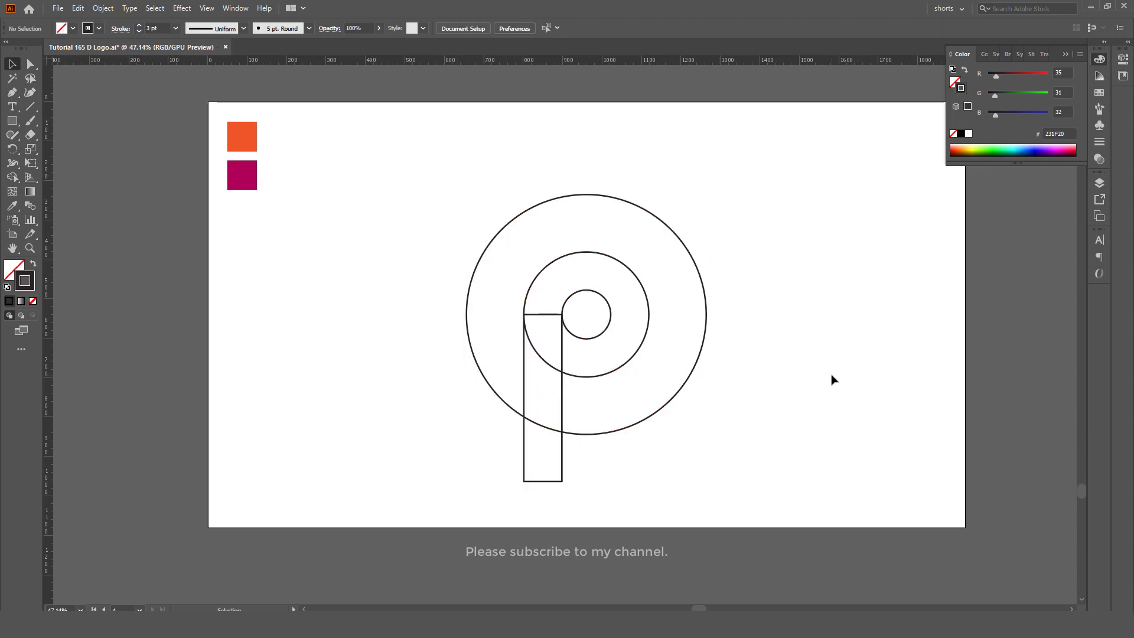
pyautogui.hotkey('ctrl', 's')
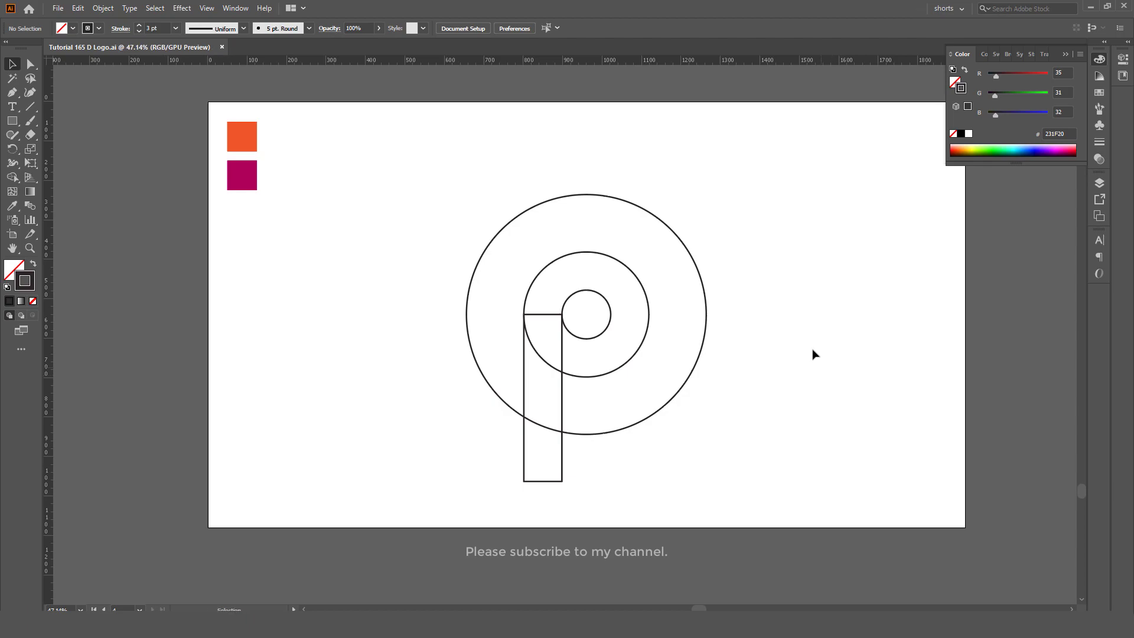
# Copy the outer circle and paste it in place on top of itself
pyautogui.press('a')
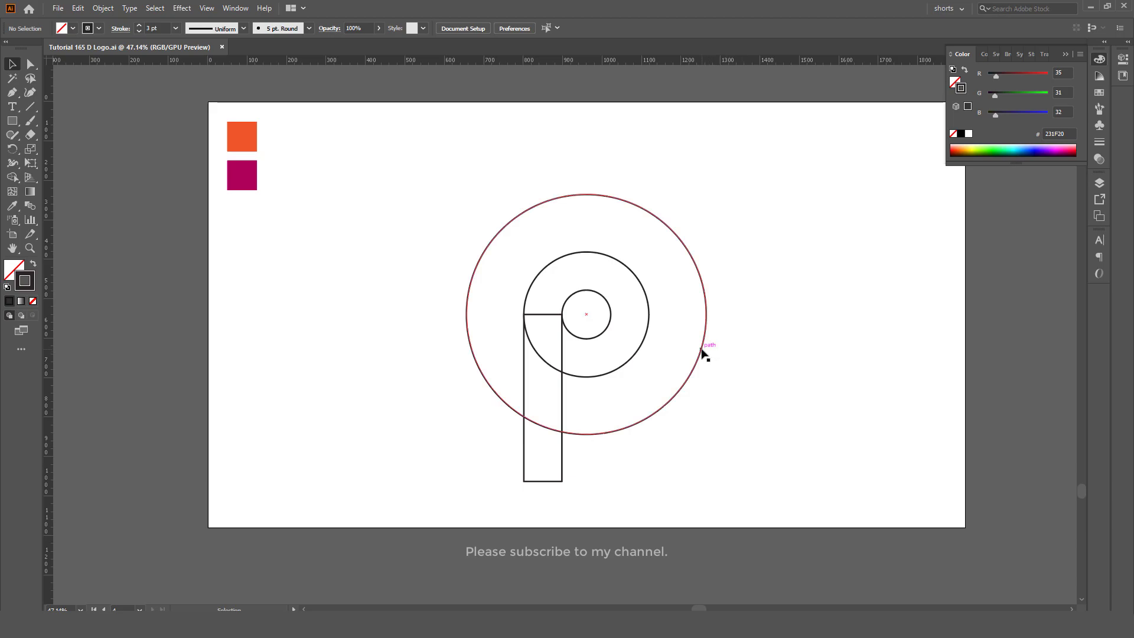
pyautogui.click(681, 245)
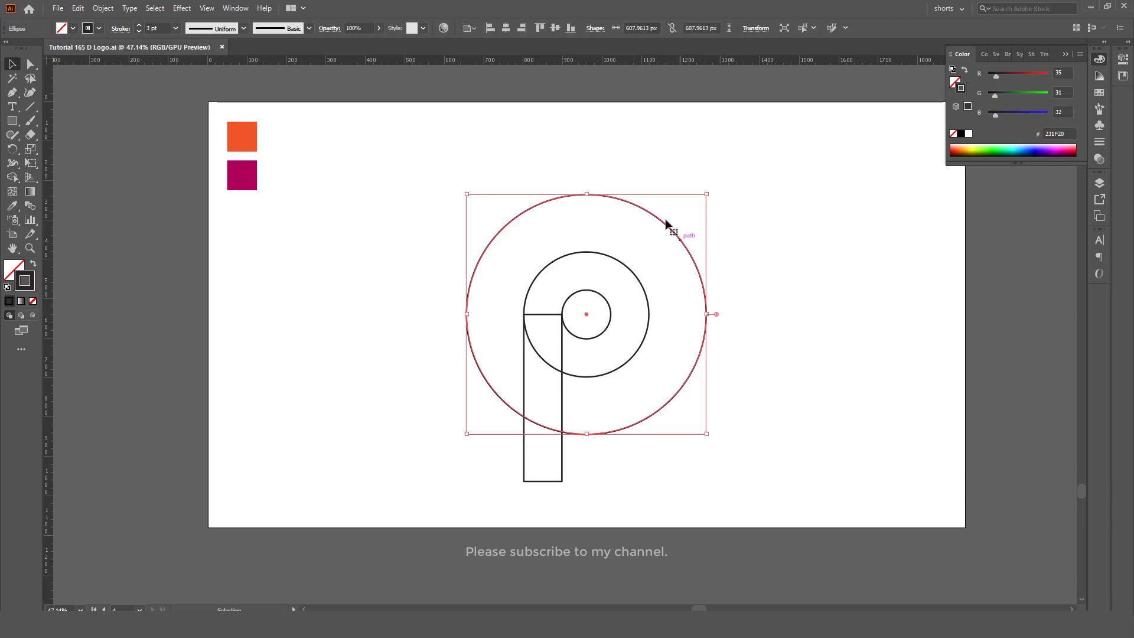
pyautogui.click(78, 9)
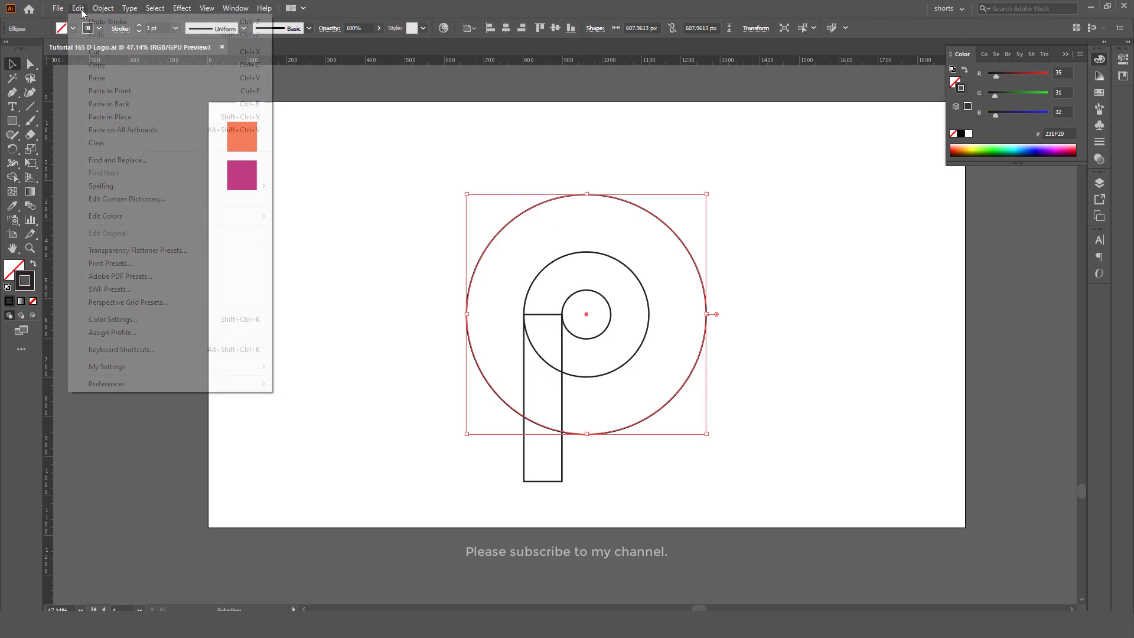
pyautogui.click(97, 65)
pyautogui.click(78, 8)
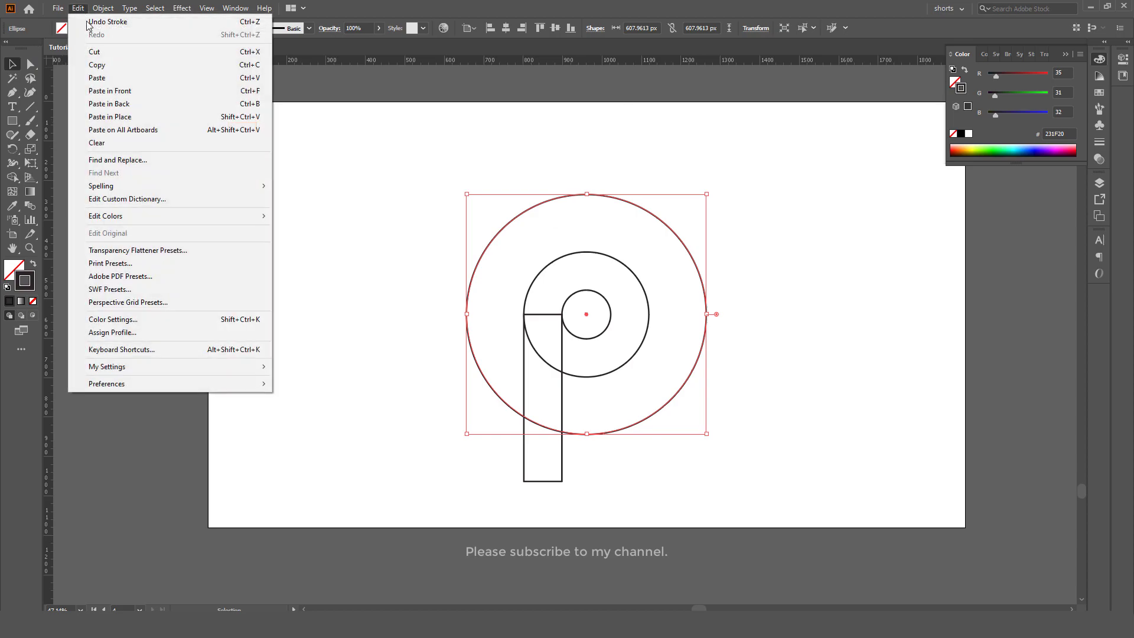
pyautogui.click(144, 117)
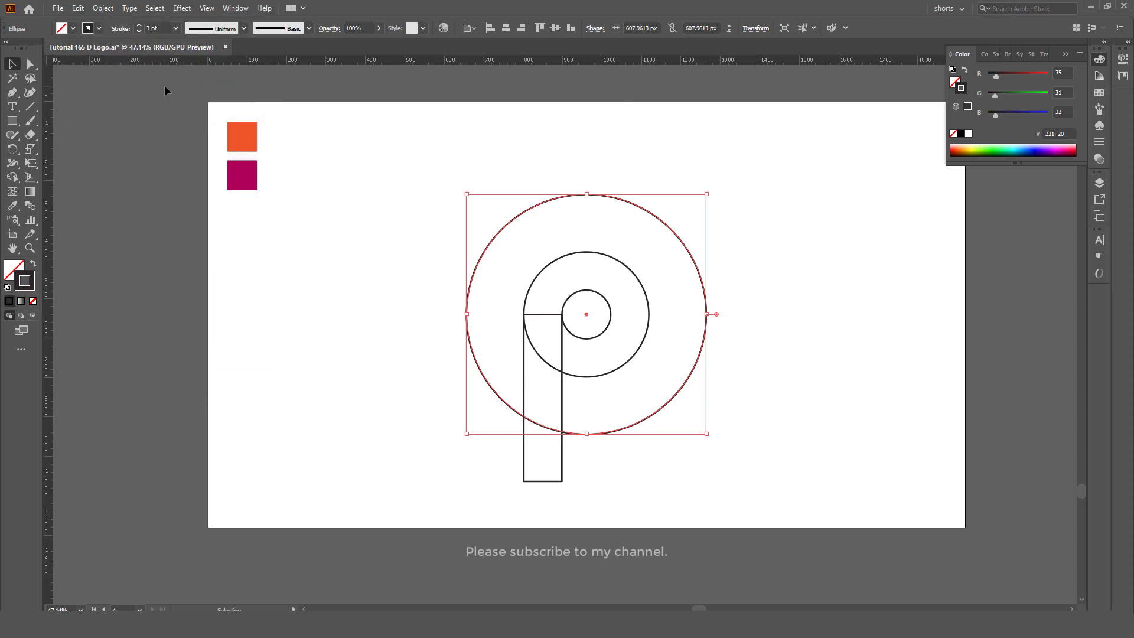
# Move the copy straight up and give it a red outline (R 255)
pyautogui.click(722, 407)
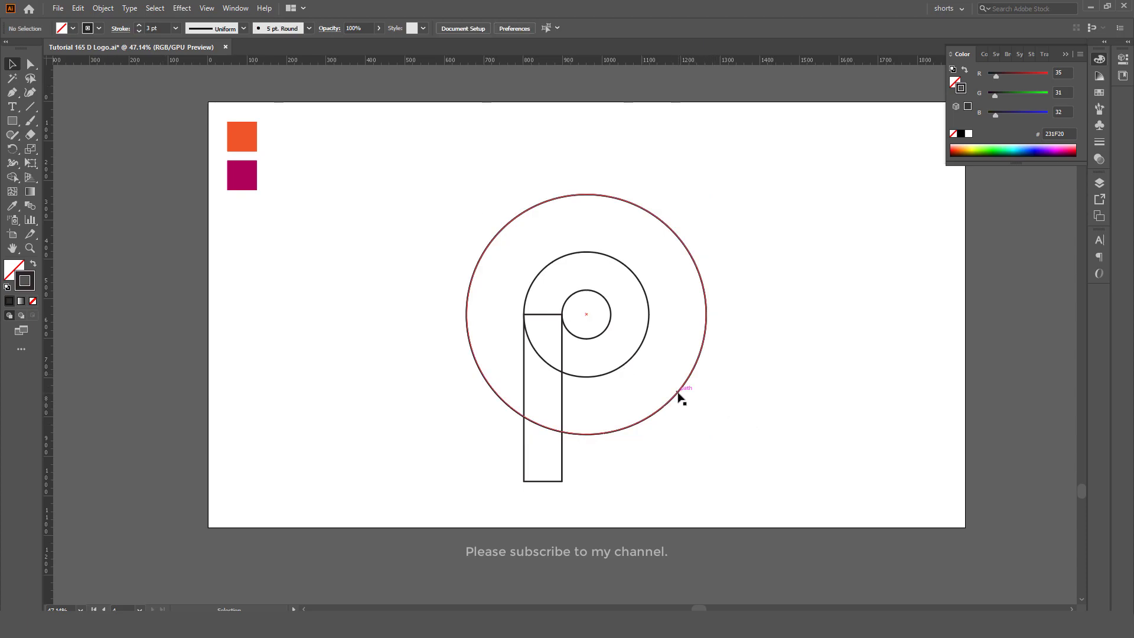
pyautogui.moveTo(680, 397); pyautogui.dragTo(684, 337)
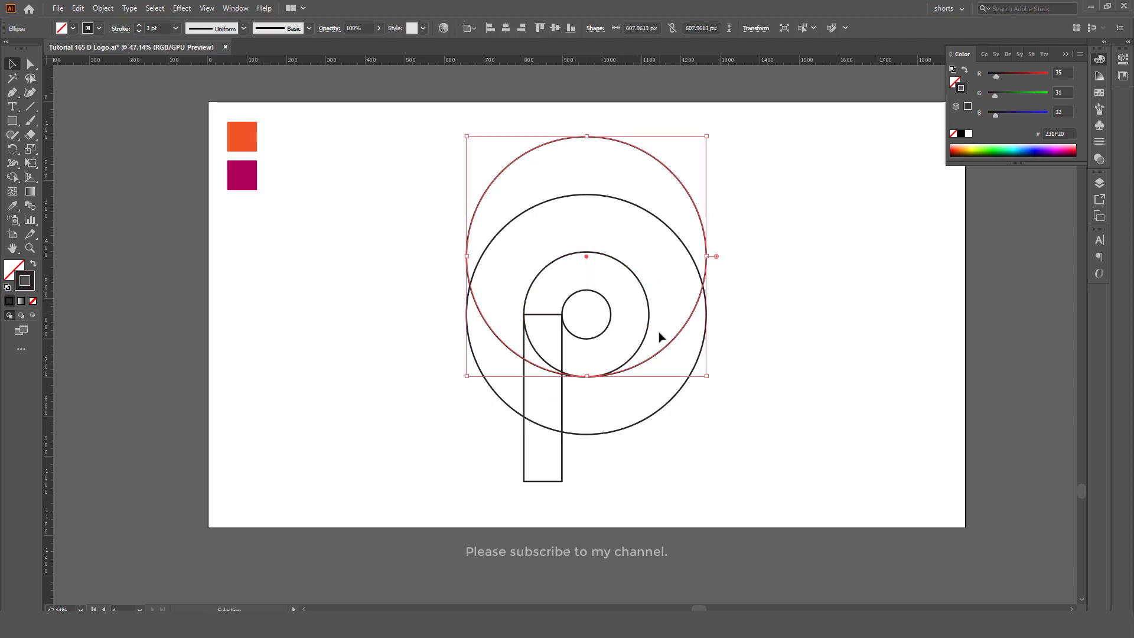
pyautogui.moveTo(997, 75); pyautogui.dragTo(1048, 75)
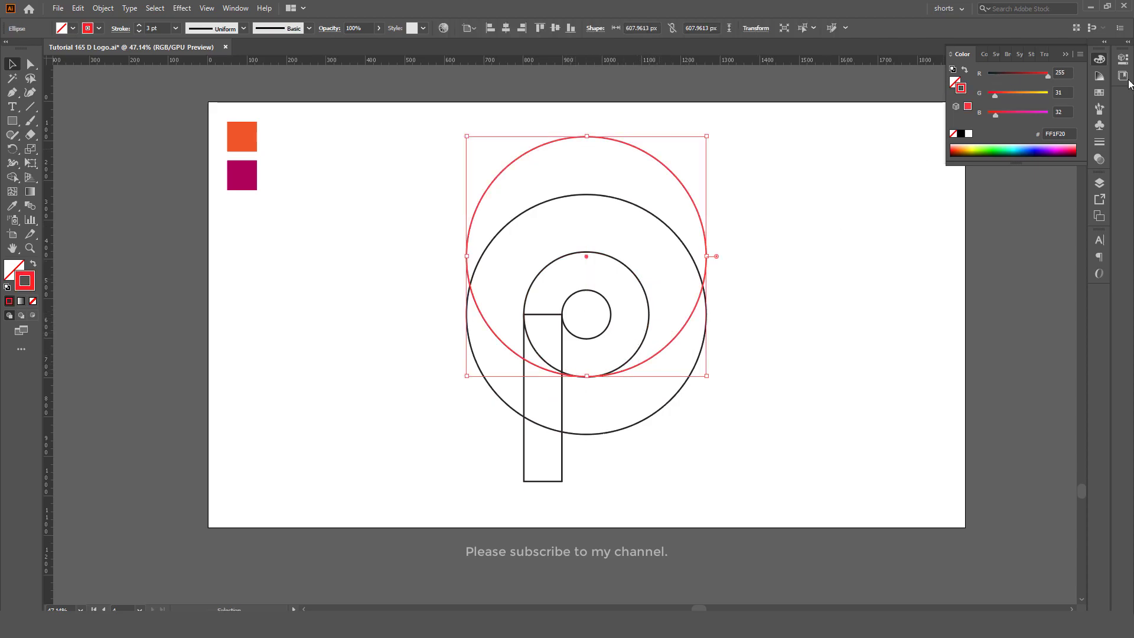
pyautogui.click(820, 280)
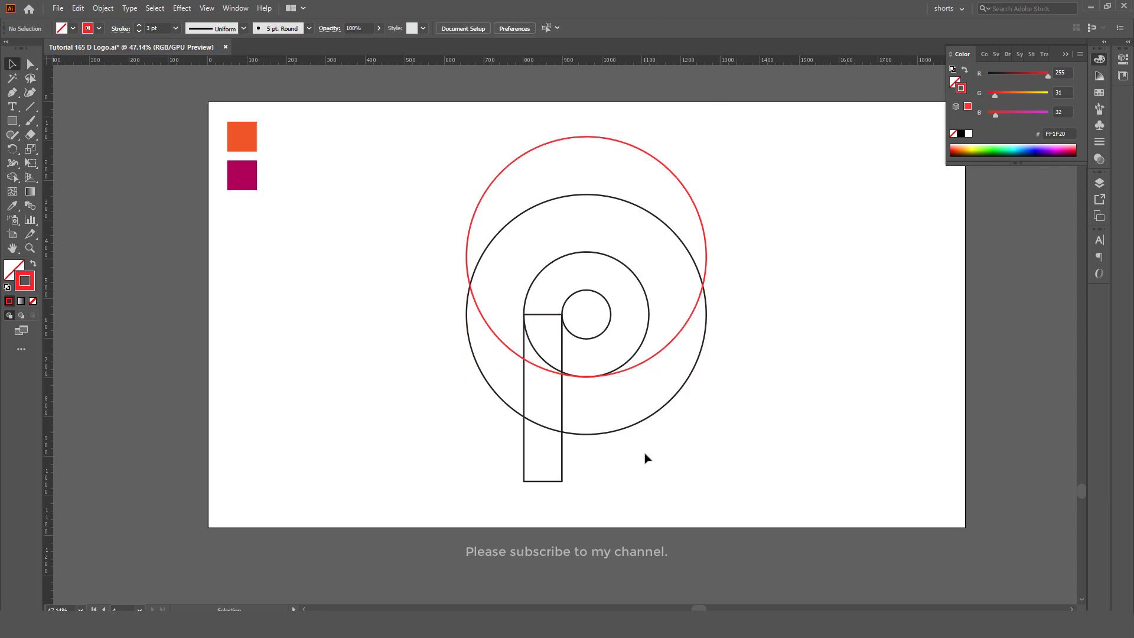
# Paste a copy of the outer circle in place and shift it left to meet the middle ring
pyautogui.click(694, 372)
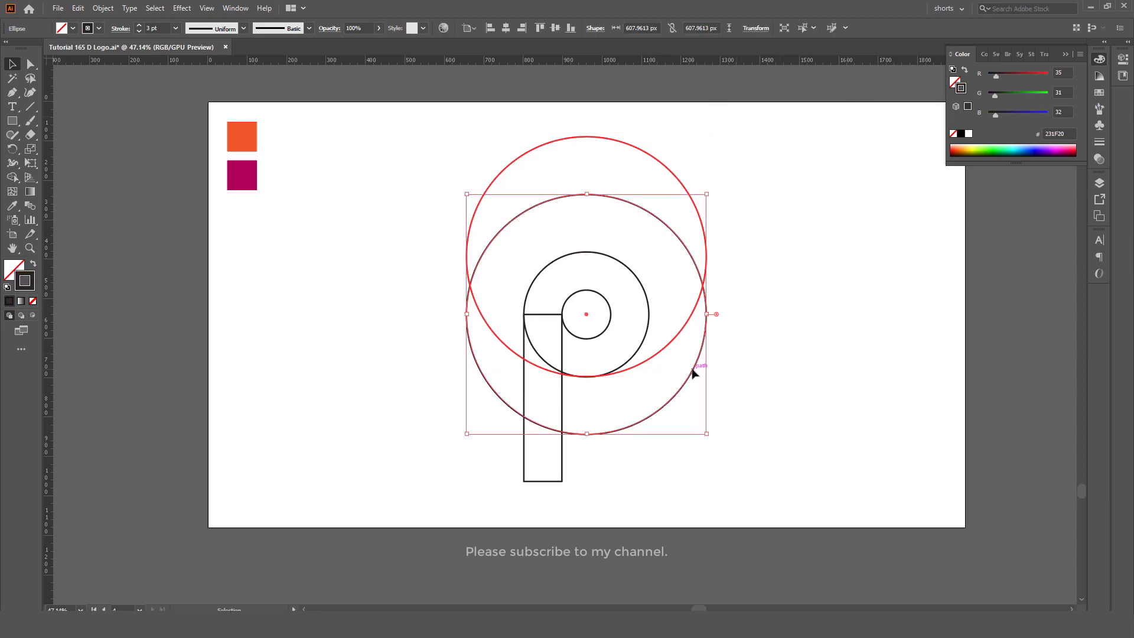
pyautogui.click(78, 9)
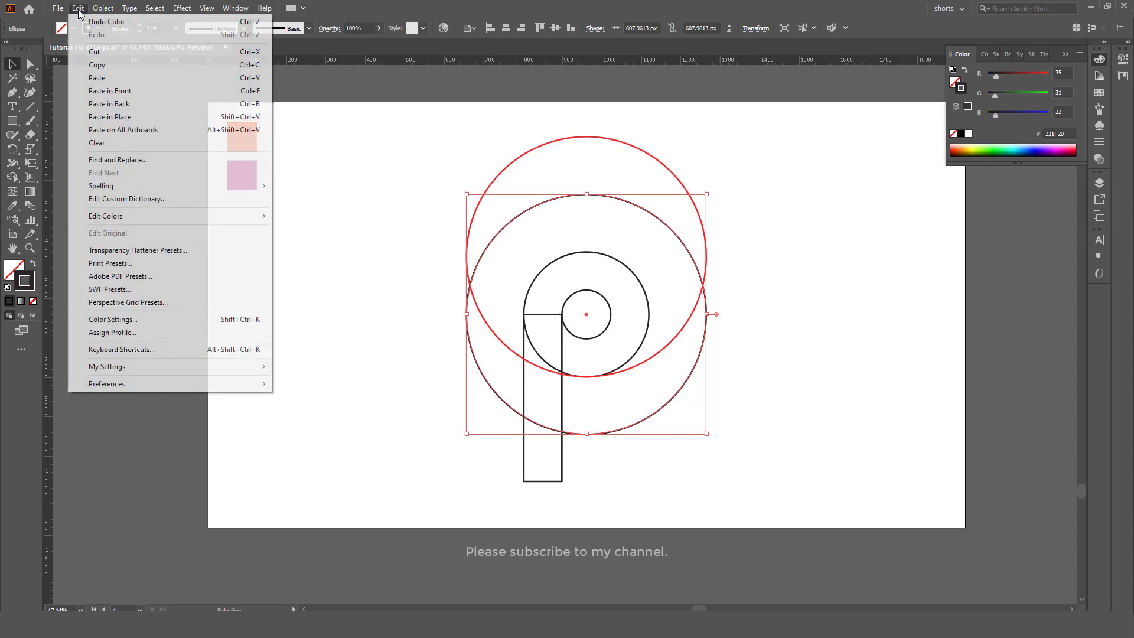
pyautogui.click(136, 117)
pyautogui.click(787, 309)
pyautogui.moveTo(704, 316); pyautogui.dragTo(714, 336)
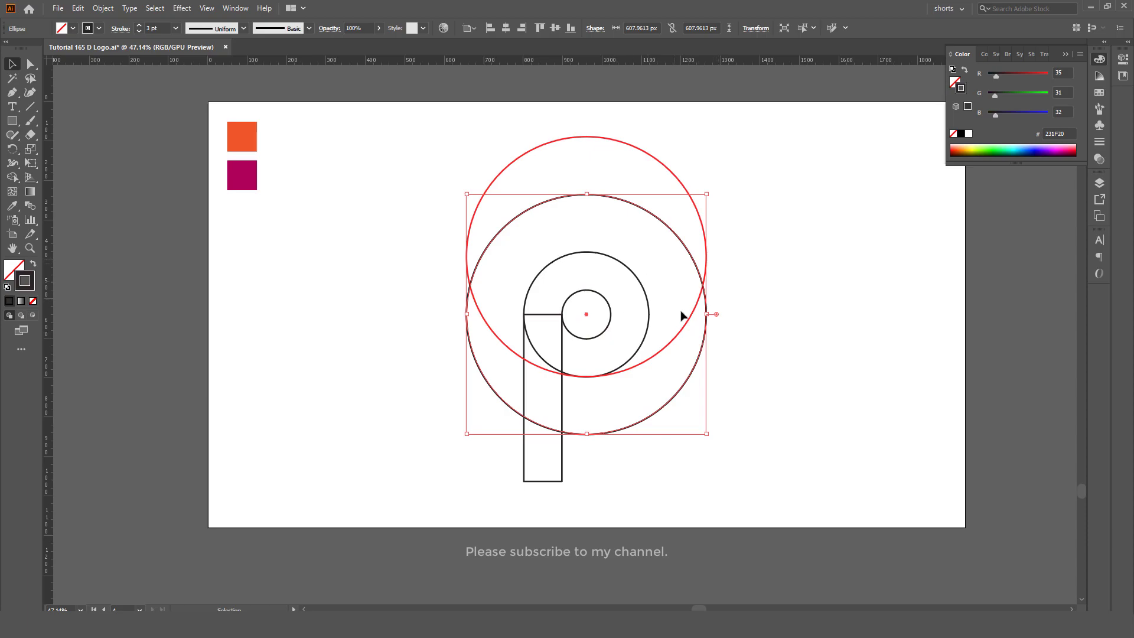
pyautogui.moveTo(706, 341); pyautogui.dragTo(648, 335)
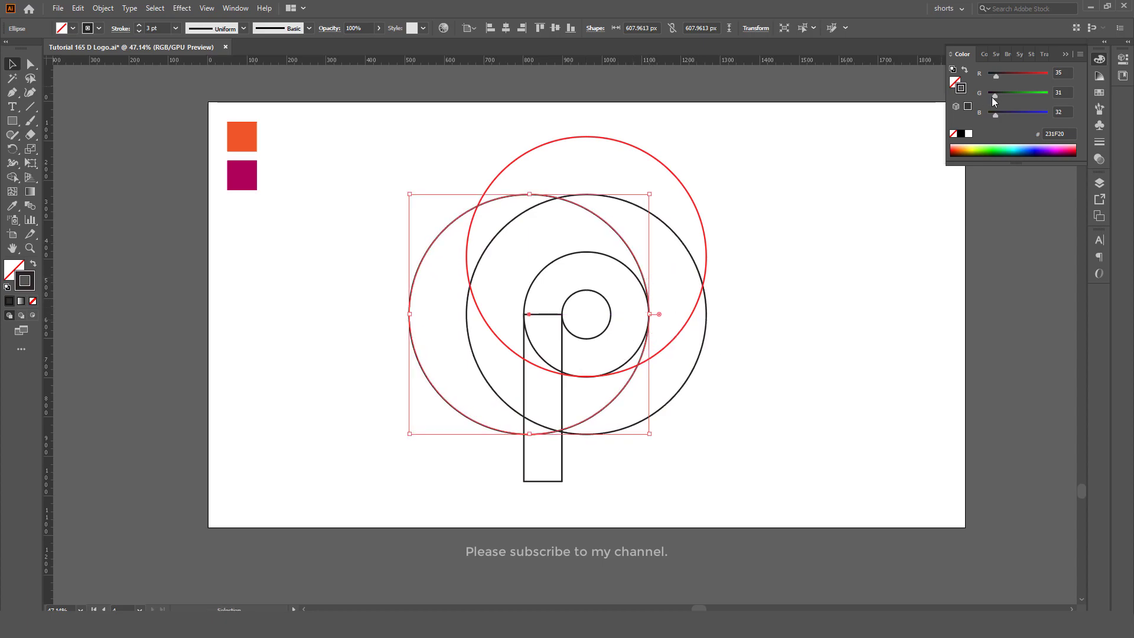
# Outline the shifted copy in green (G 255) and reselect the black outer circle
pyautogui.moveTo(996, 99); pyautogui.dragTo(1048, 95)
pyautogui.click(812, 323)
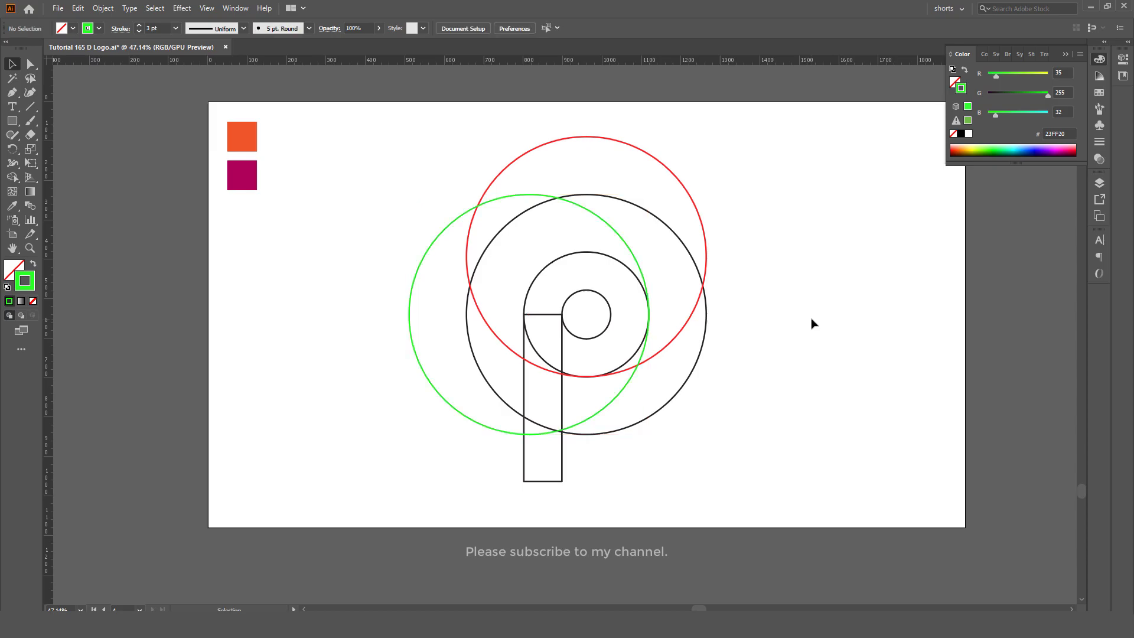
pyautogui.click(707, 326)
pyautogui.click(78, 9)
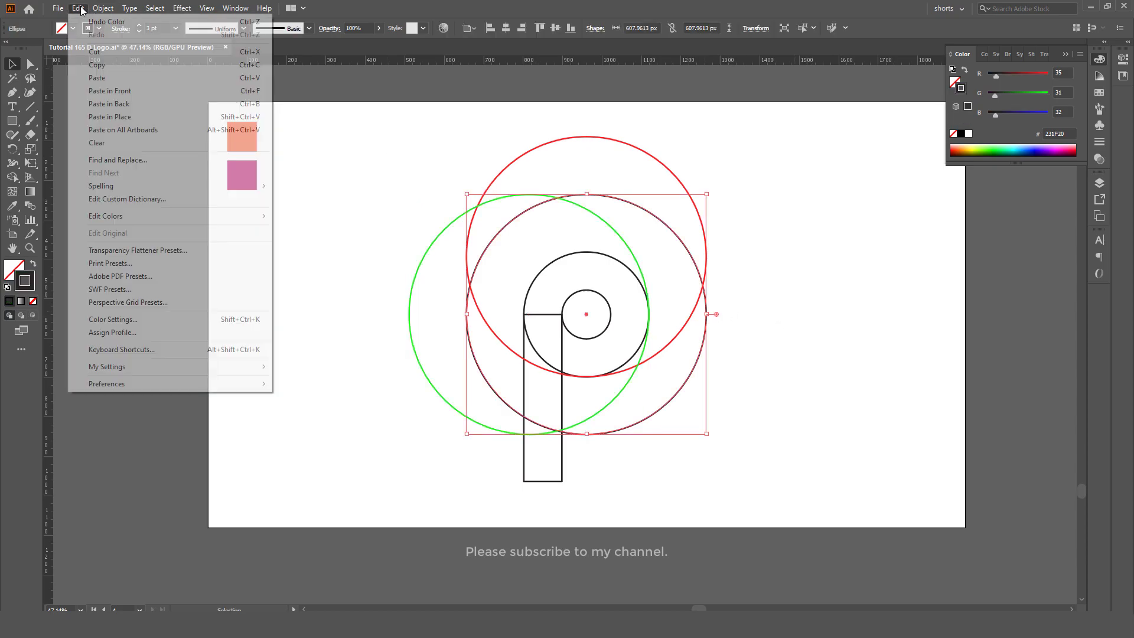
# Paste a copy in back, move it down, outline it blue (B 255), and save
pyautogui.click(124, 118)
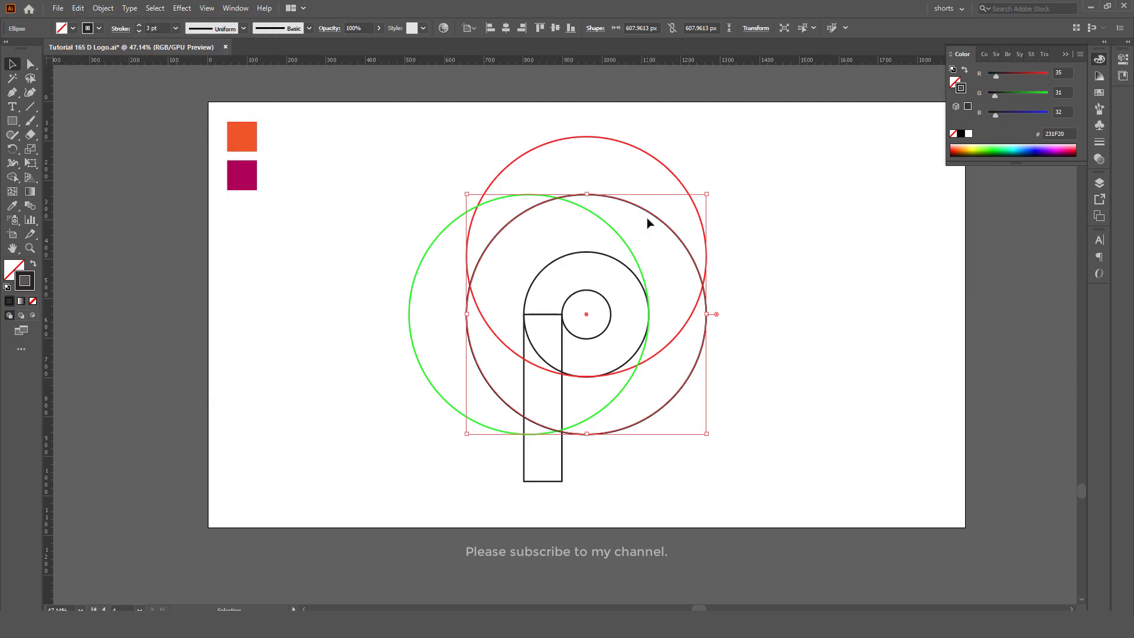
pyautogui.click(881, 282)
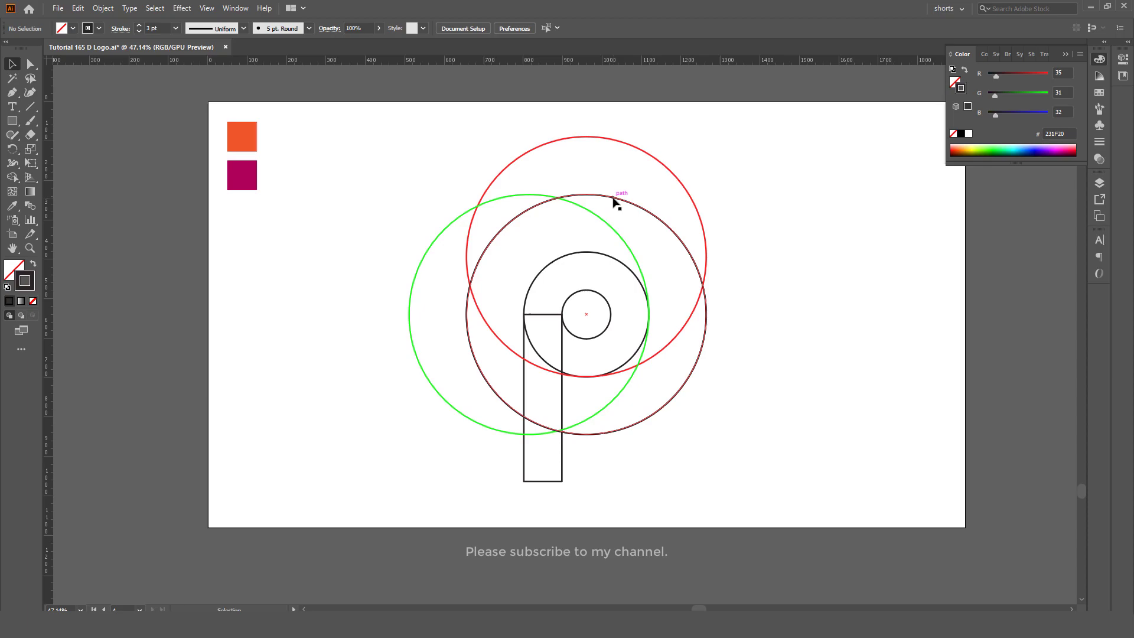
pyautogui.moveTo(615, 201); pyautogui.dragTo(610, 255)
pyautogui.moveTo(1002, 121); pyautogui.dragTo(1081, 121)
pyautogui.click(844, 287)
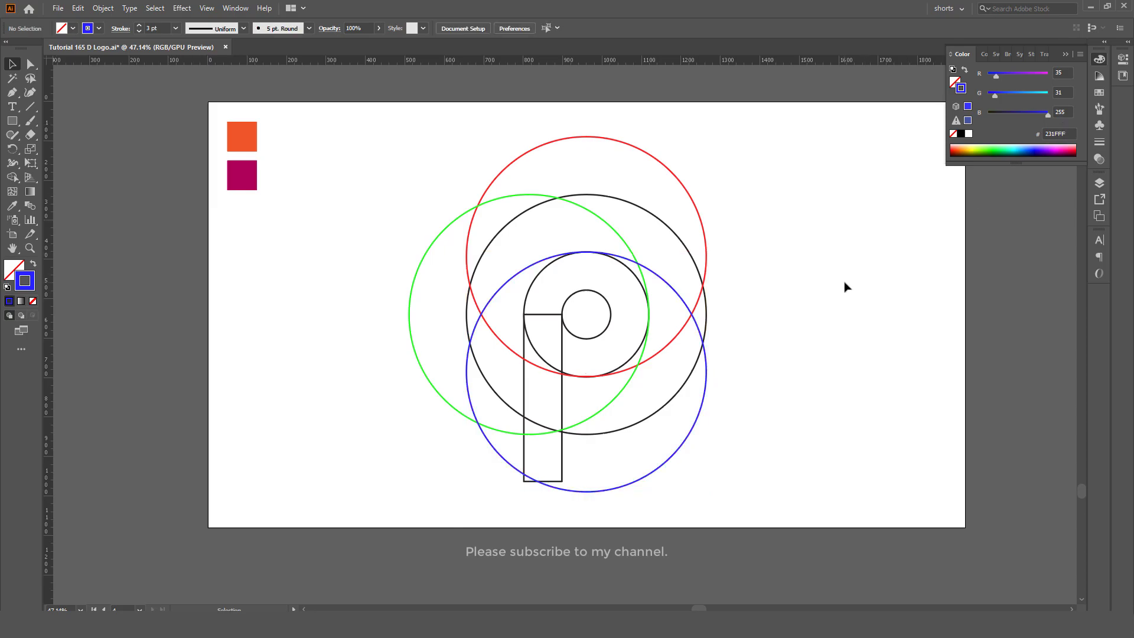
pyautogui.hotkey('ctrl', 's')
# Select the black outer circle and apply Arrange > Bring to Front
pyautogui.moveTo(771, 171); pyautogui.dragTo(869, 348)
pyautogui.click(623, 200)
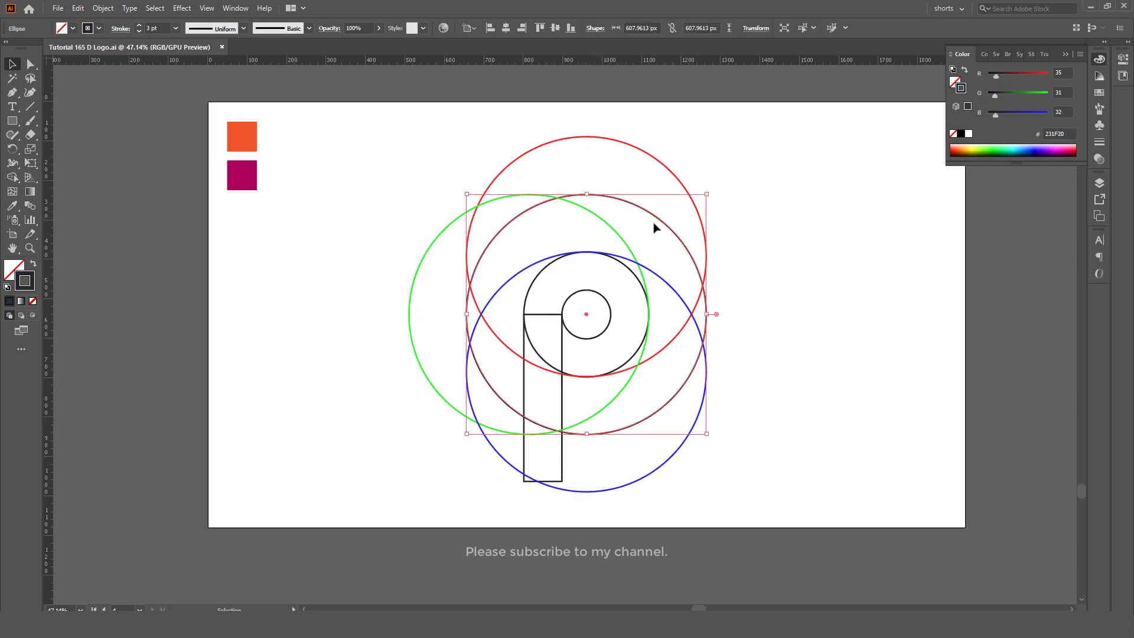
pyautogui.rightClick(615, 201)
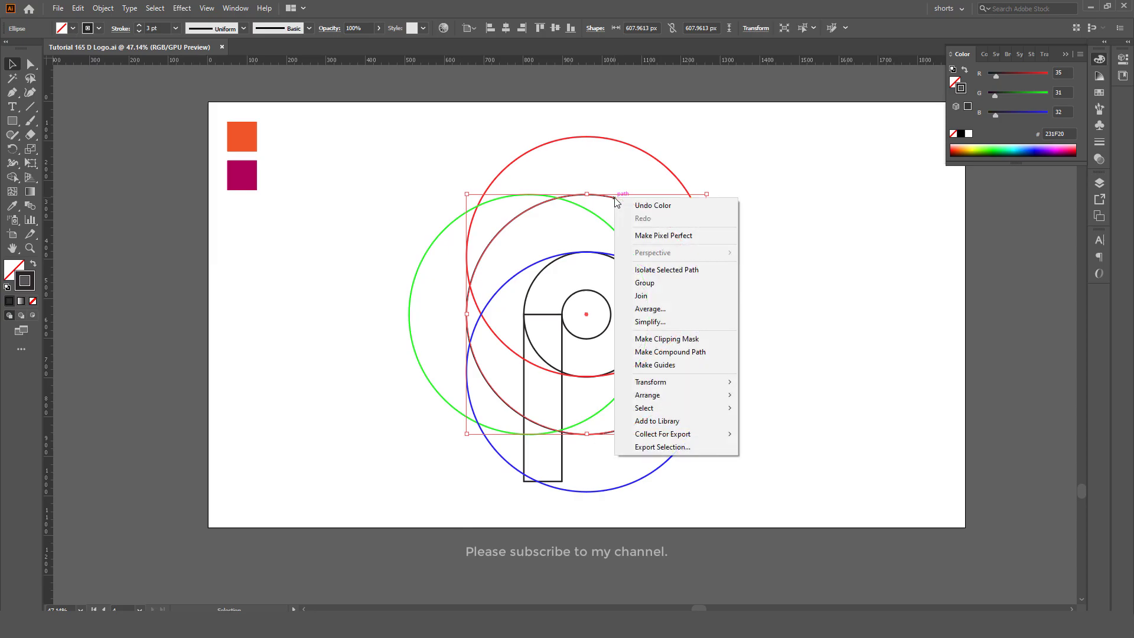
pyautogui.moveTo(679, 400)
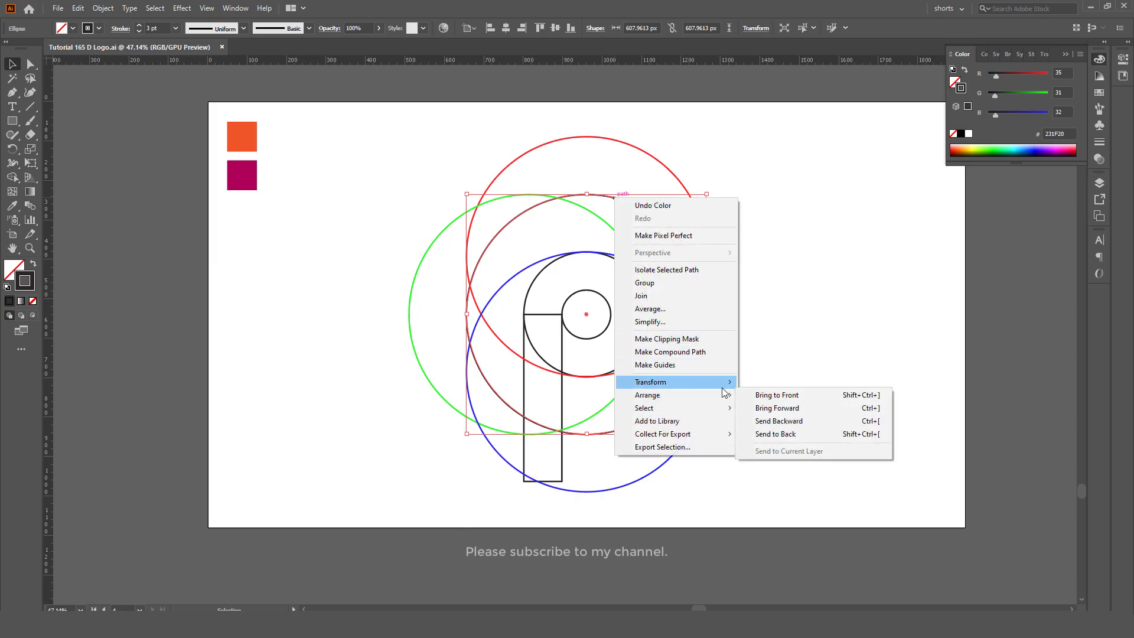
pyautogui.click(776, 400)
pyautogui.click(821, 301)
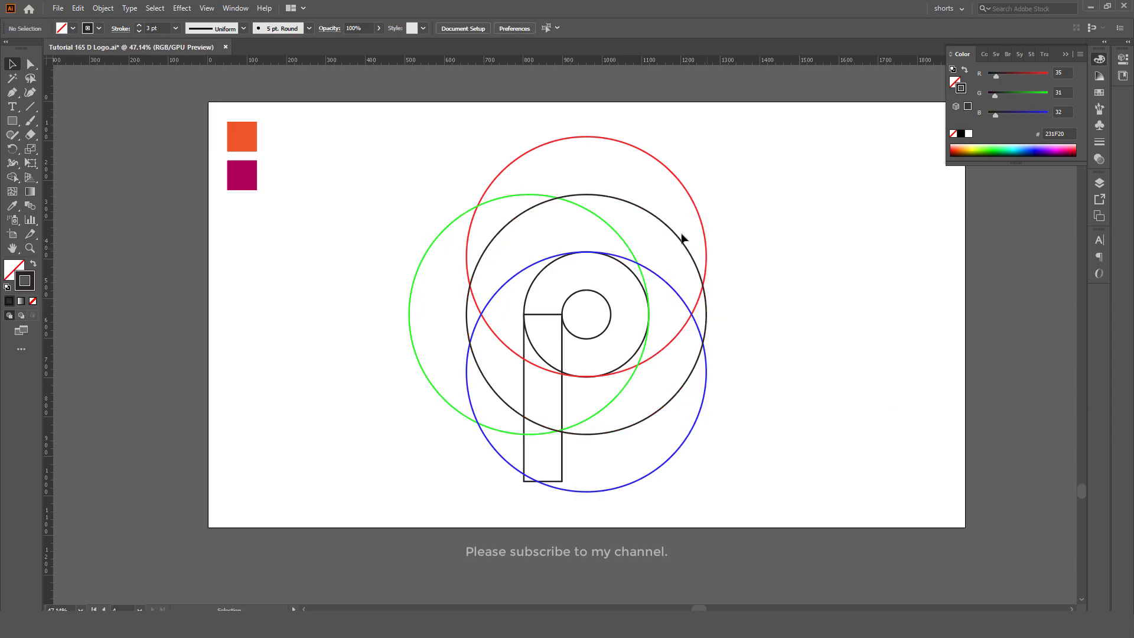
# Zoom in slightly and select all the circles and the stem
pyautogui.moveTo(658, 343); pyautogui.dragTo(384, 520)
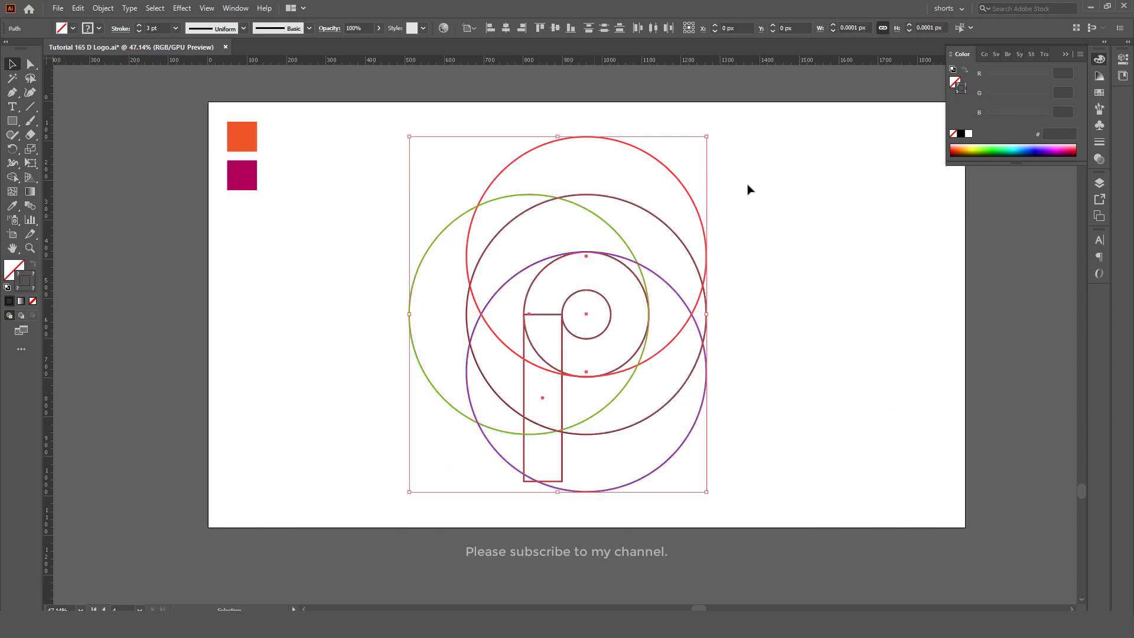
pyautogui.press('z')
pyautogui.moveTo(612, 321); pyautogui.dragTo(627, 331)
pyautogui.press('v')
pyautogui.moveTo(773, 169); pyautogui.dragTo(325, 485)
# With Shape Builder, delete the coloured crescents and stem part lying outside the outer circle
pyautogui.moveTo(12, 177); pyautogui.dragTo(89, 179)
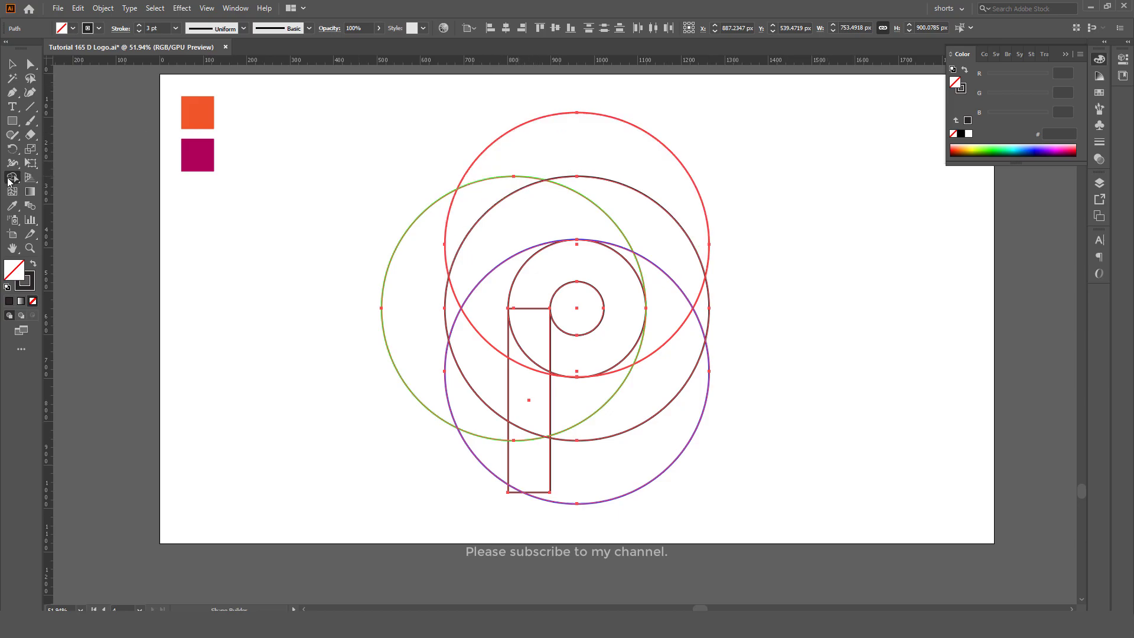
pyautogui.moveTo(8, 182); pyautogui.dragTo(47, 179)
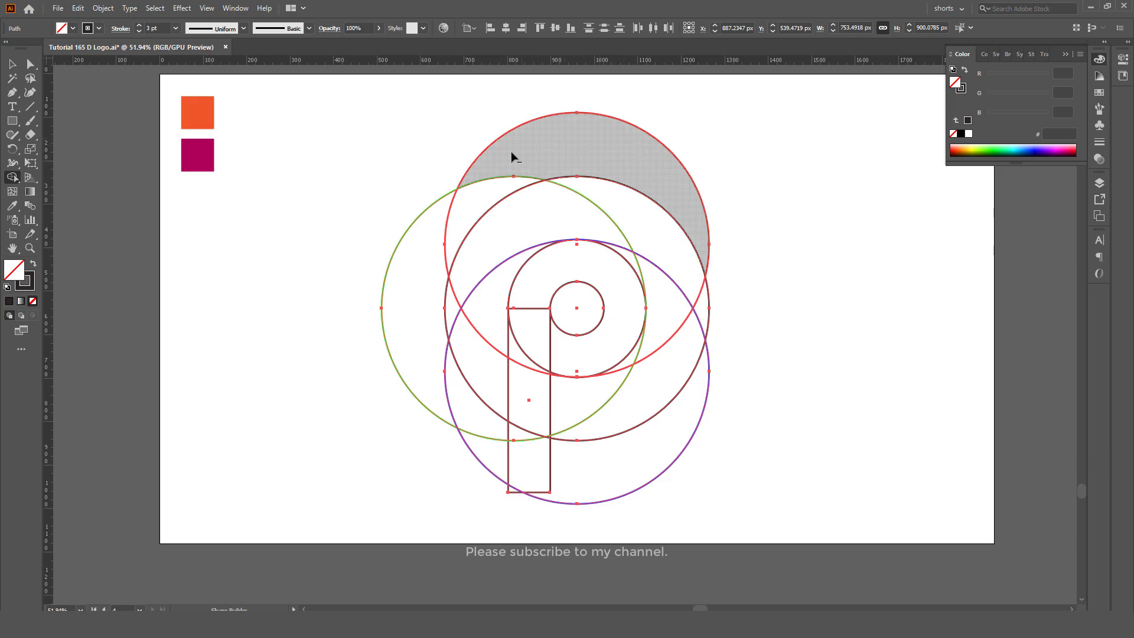
pyautogui.keyDown('alt'); pyautogui.click(594, 141); pyautogui.keyUp('alt')
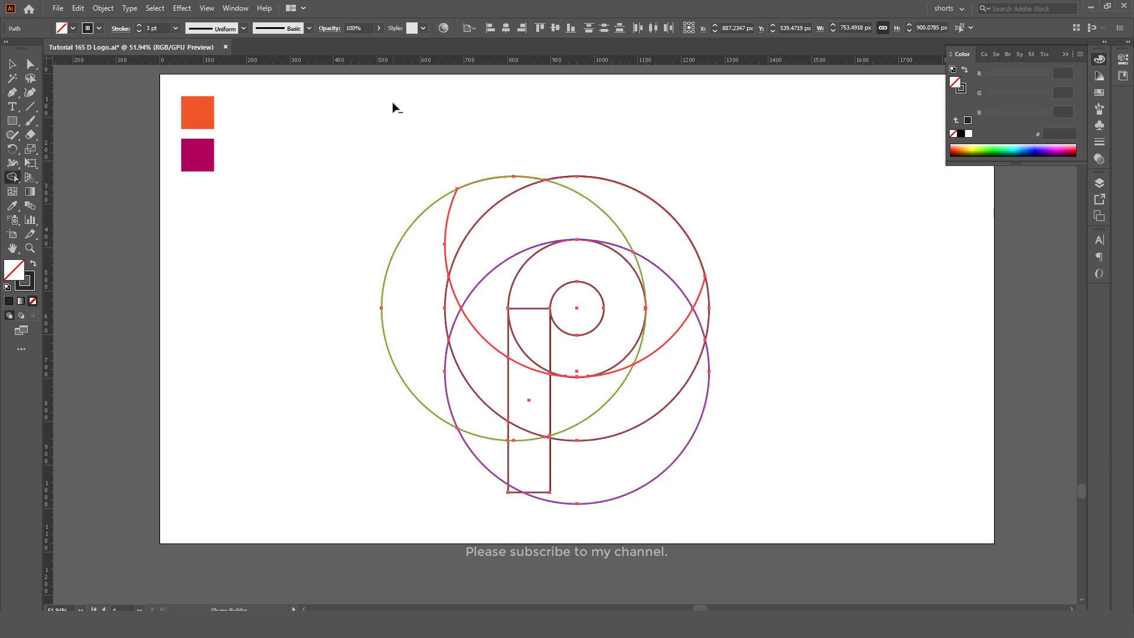
pyautogui.keyDown('alt'); pyautogui.click(384, 211); pyautogui.keyUp('alt')
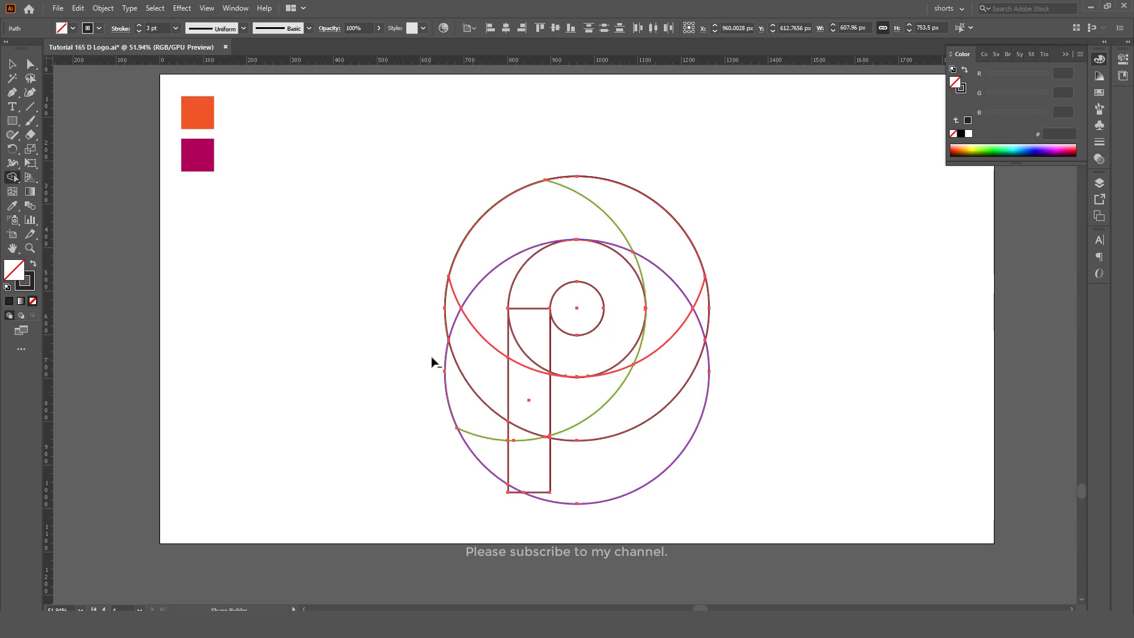
pyautogui.moveTo(450, 394); pyautogui.dragTo(460, 513)
pyautogui.moveTo(519, 437); pyautogui.dragTo(532, 524)
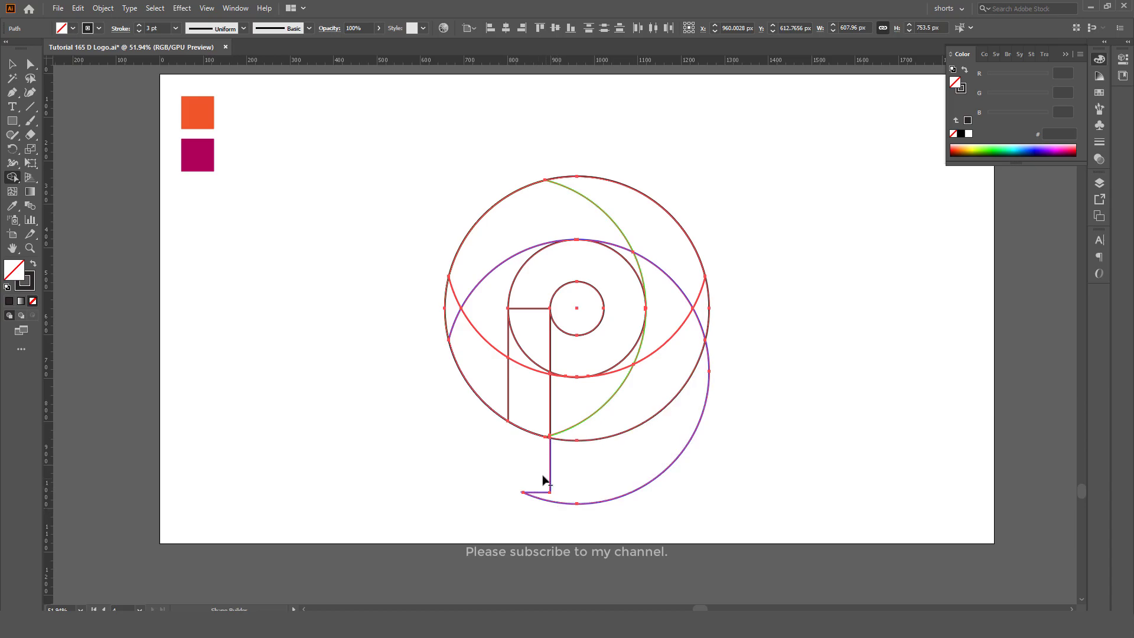
pyautogui.moveTo(544, 480); pyautogui.dragTo(611, 527)
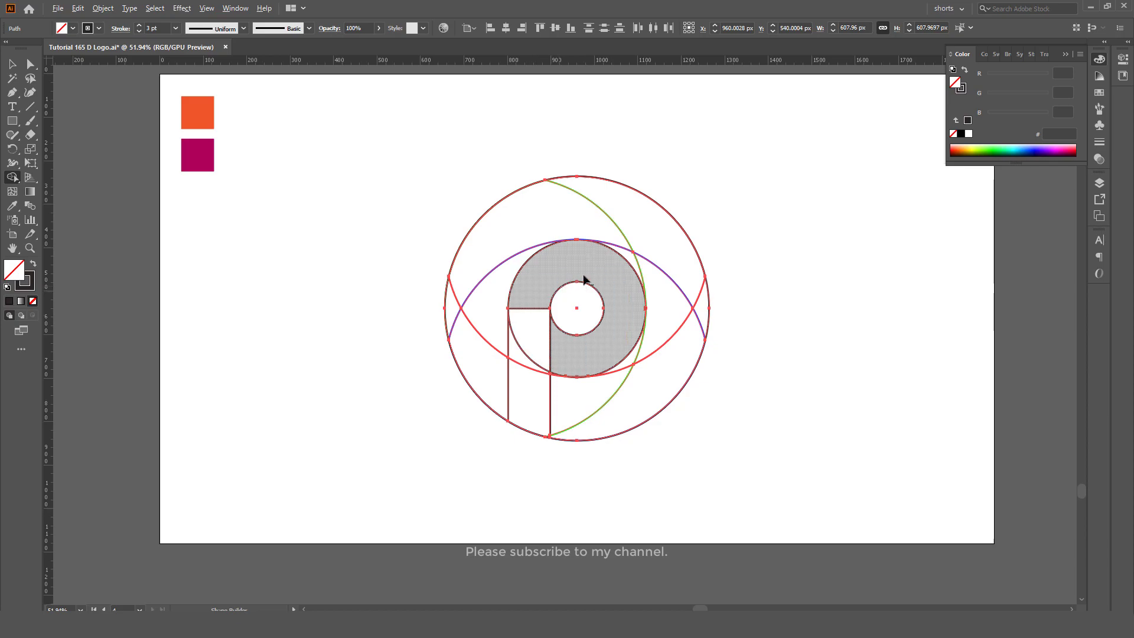
# Merge the ring regions and the stem into a single P shape with Shape Builder
pyautogui.moveTo(561, 274); pyautogui.dragTo(529, 349)
pyautogui.moveTo(529, 470)
pyautogui.mouseDown()
pyautogui.moveTo(540, 274)
pyautogui.moveTo(568, 251)
pyautogui.moveTo(594, 252)
pyautogui.moveTo(630, 291)
pyautogui.mouseUp()
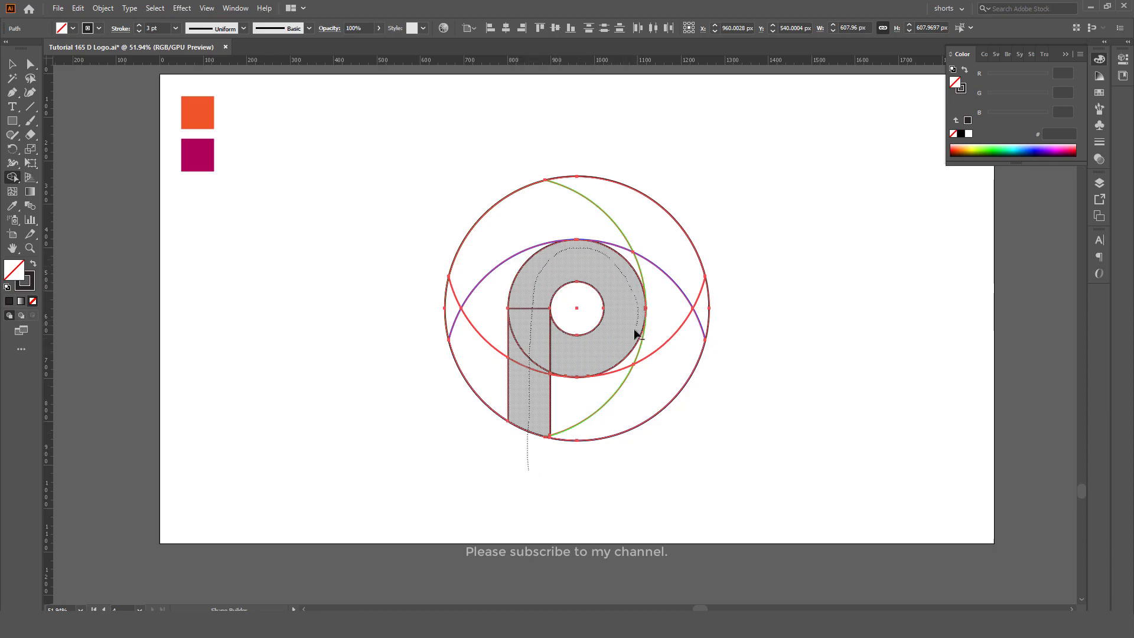
pyautogui.moveTo(603, 360)
pyautogui.mouseDown()
pyautogui.moveTo(568, 378)
pyautogui.moveTo(527, 354)
pyautogui.moveTo(711, 408)
pyautogui.moveTo(552, 380)
pyautogui.moveTo(582, 378)
pyautogui.moveTo(585, 355)
pyautogui.mouseUp()
pyautogui.hotkey('ctrl', 'space')
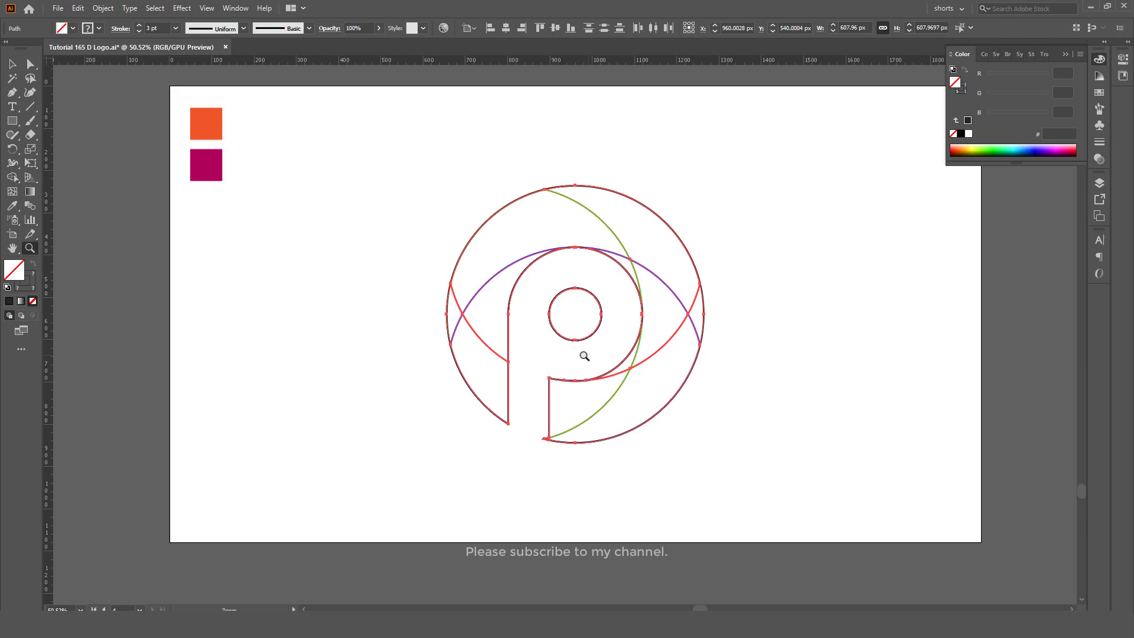
pyautogui.click(12, 63)
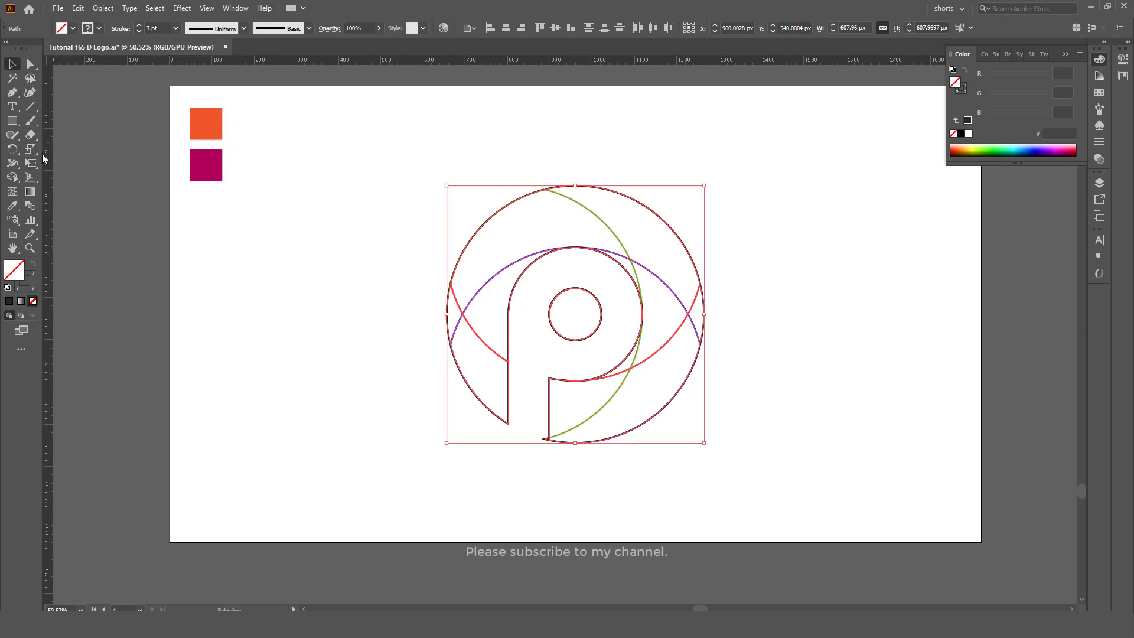
pyautogui.click(13, 177)
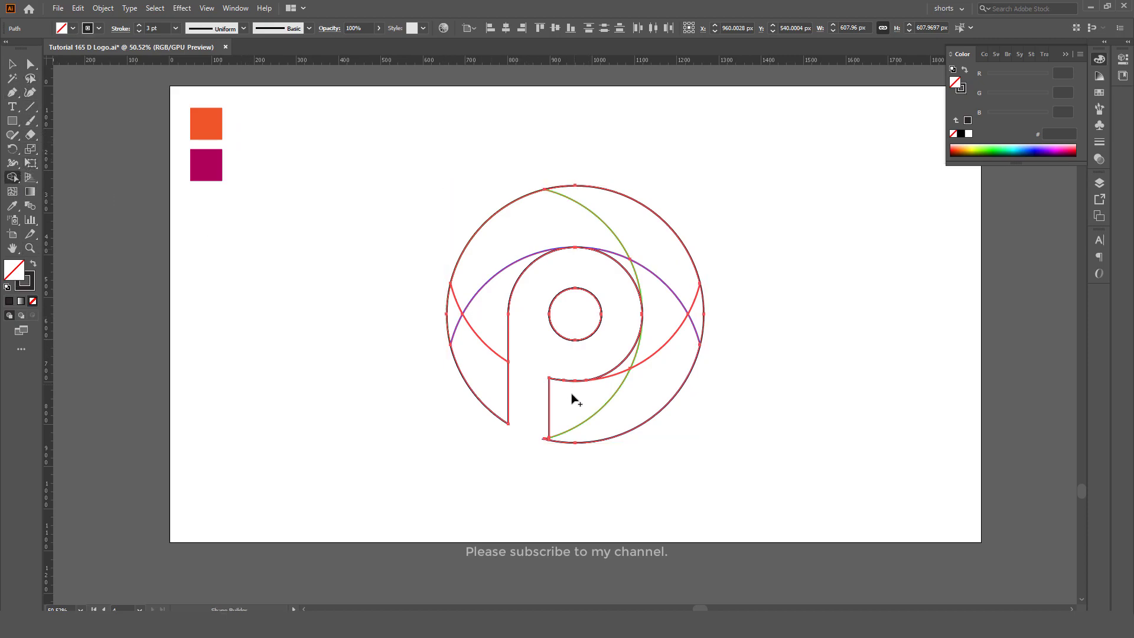
pyautogui.moveTo(543, 438); pyautogui.dragTo(539, 461)
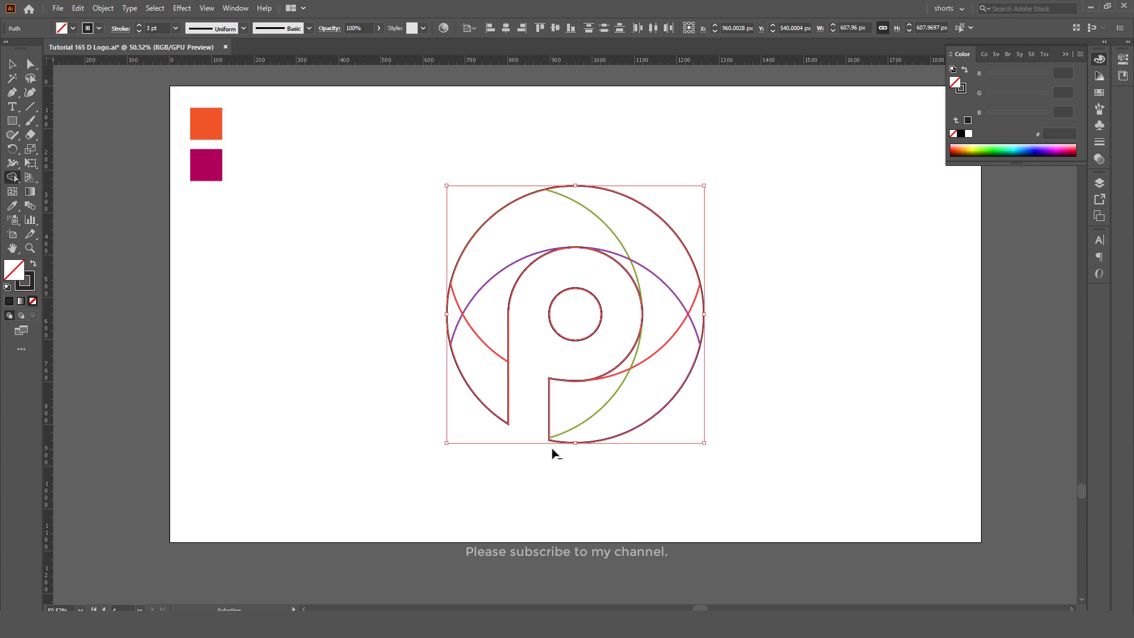
pyautogui.hotkey('ctrl', 'space')
pyautogui.moveTo(551, 451)
pyautogui.mouseDown()
pyautogui.moveTo(597, 458)
pyautogui.moveTo(557, 436)
pyautogui.mouseUp()
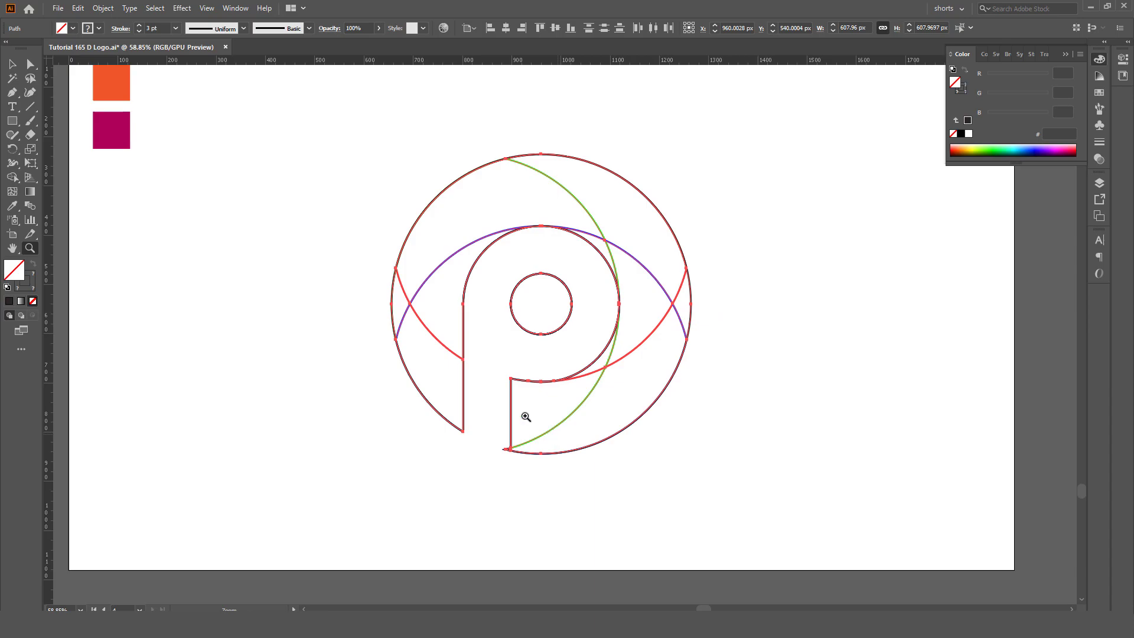
# Merge the lower bowl, right, upper and left crescent regions into single swirl segments
pyautogui.click(12, 177)
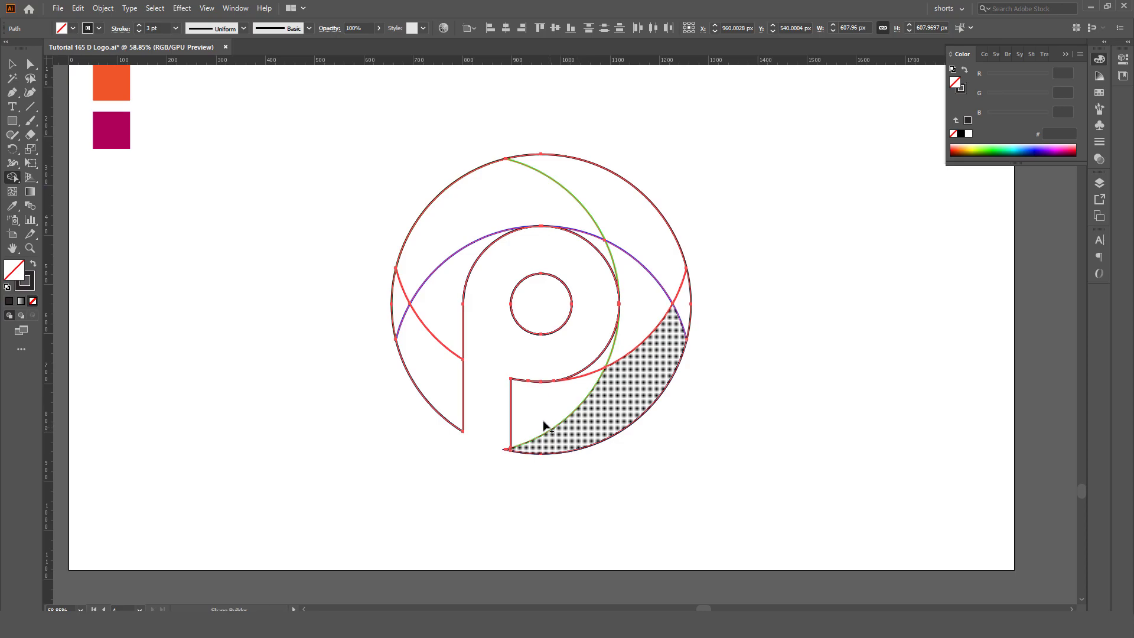
pyautogui.moveTo(528, 418)
pyautogui.mouseDown()
pyautogui.moveTo(549, 433)
pyautogui.moveTo(665, 367)
pyautogui.moveTo(699, 315)
pyautogui.moveTo(688, 301)
pyautogui.mouseUp()
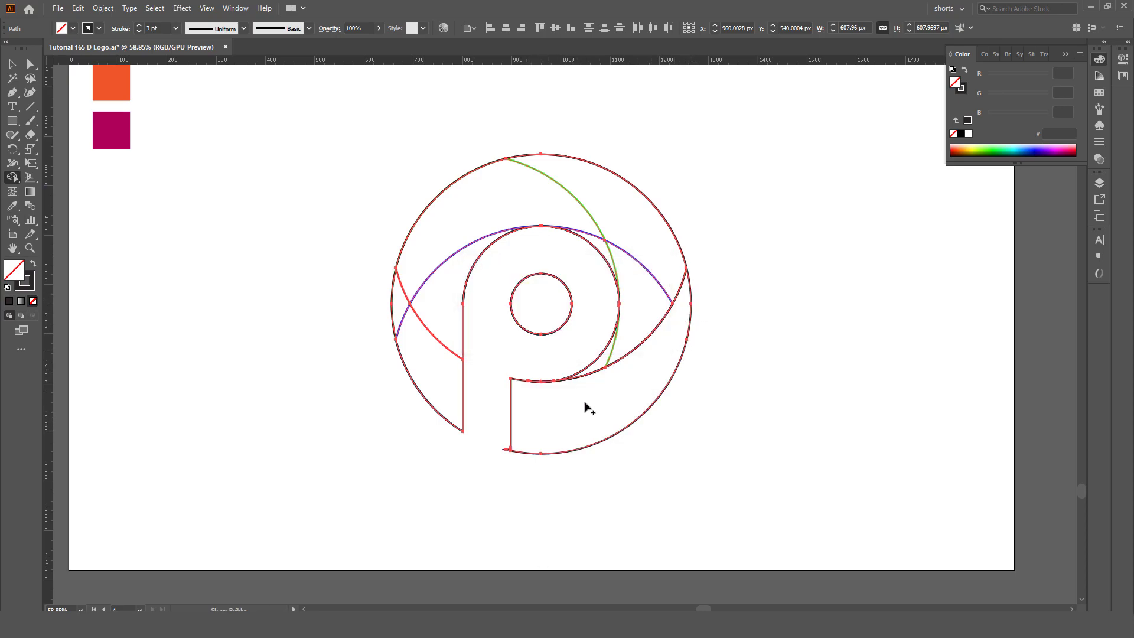
pyautogui.moveTo(602, 360)
pyautogui.mouseDown()
pyautogui.moveTo(636, 323)
pyautogui.moveTo(657, 263)
pyautogui.moveTo(652, 224)
pyautogui.moveTo(612, 186)
pyautogui.moveTo(640, 242)
pyautogui.moveTo(628, 311)
pyautogui.mouseUp()
pyautogui.moveTo(600, 246)
pyautogui.mouseDown()
pyautogui.moveTo(532, 201)
pyautogui.moveTo(471, 220)
pyautogui.moveTo(401, 312)
pyautogui.mouseUp()
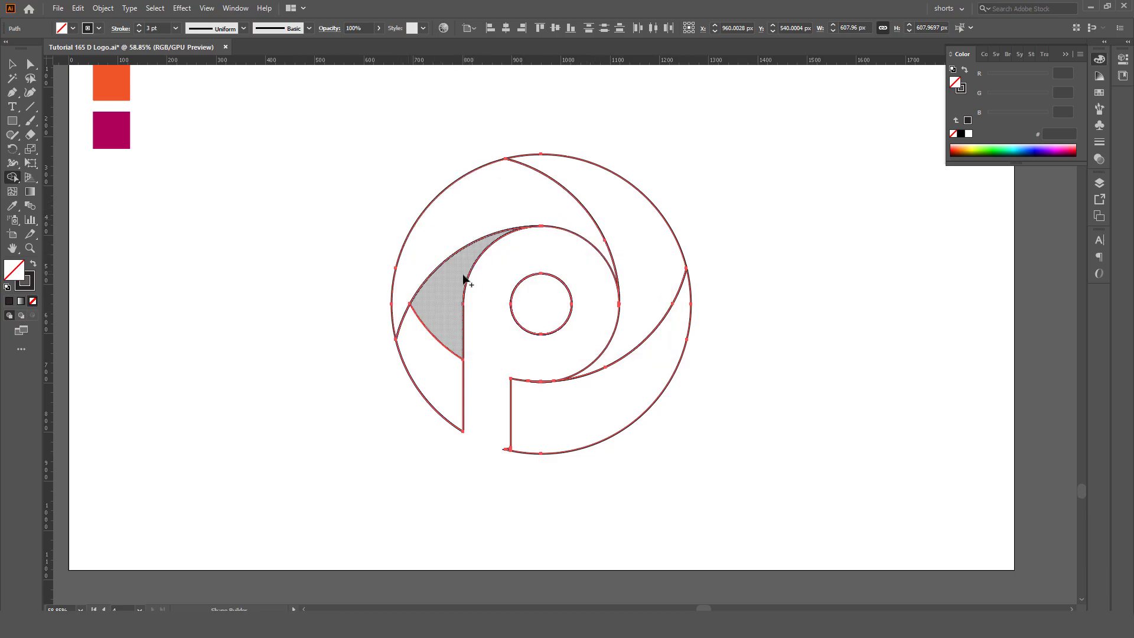
pyautogui.moveTo(463, 278)
pyautogui.mouseDown()
pyautogui.moveTo(440, 306)
pyautogui.moveTo(445, 401)
pyautogui.mouseUp()
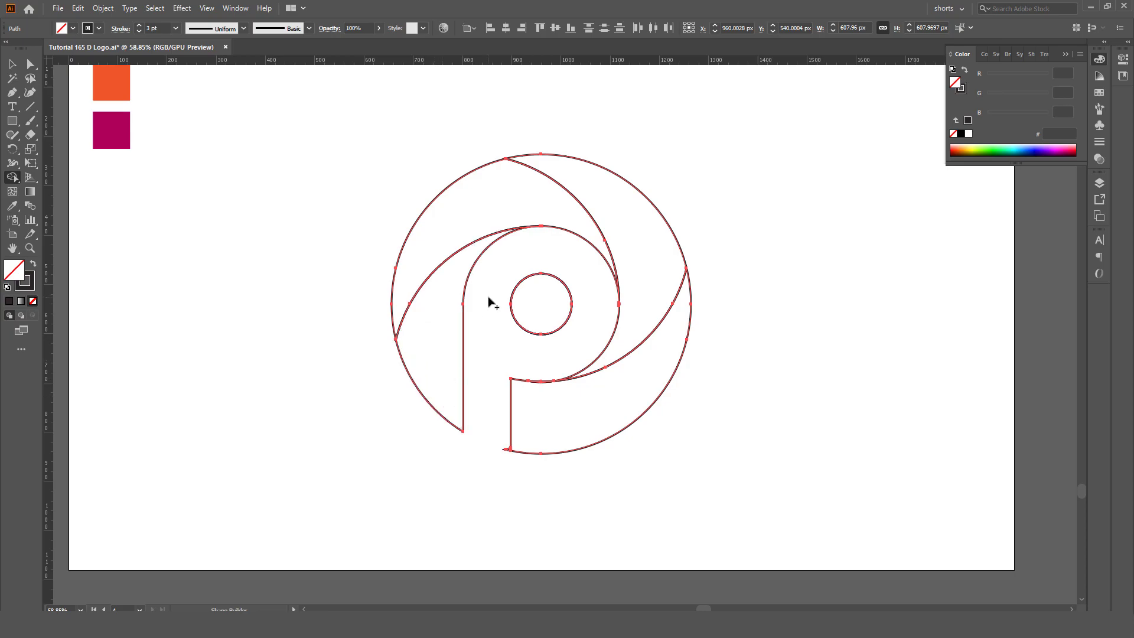
pyautogui.click(11, 64)
# Zoom in on the lower logo and delete the tiny triangle sliver and leftover black triangle
pyautogui.click(347, 375)
pyautogui.press('z')
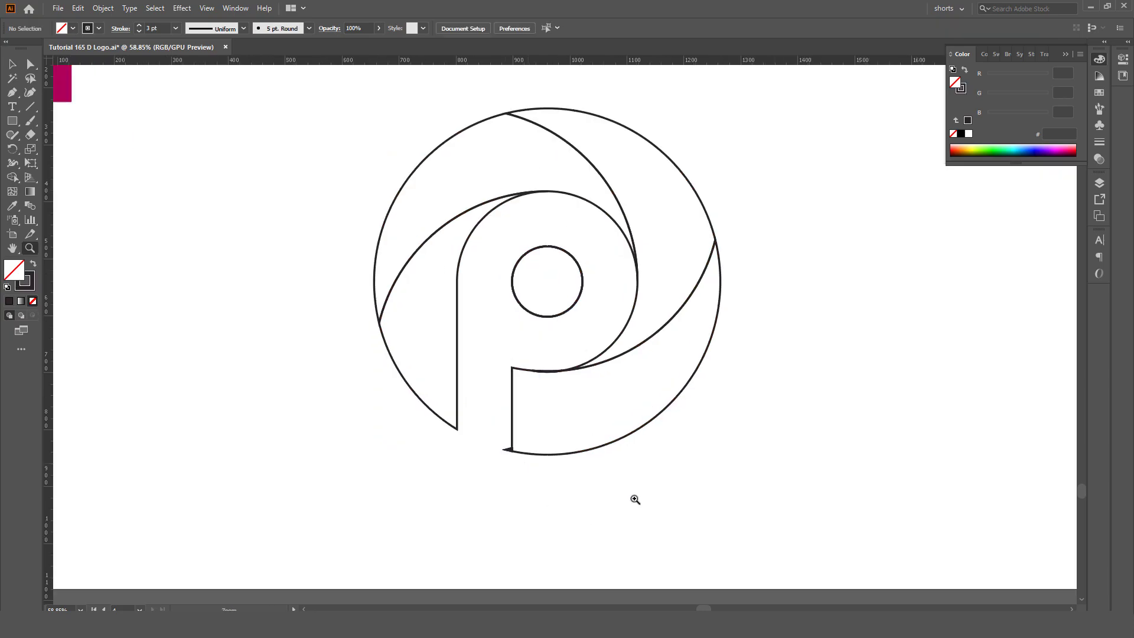
pyautogui.scroll(5, 520, 403)
pyautogui.scroll(5, 520, 403)
pyautogui.press('v')
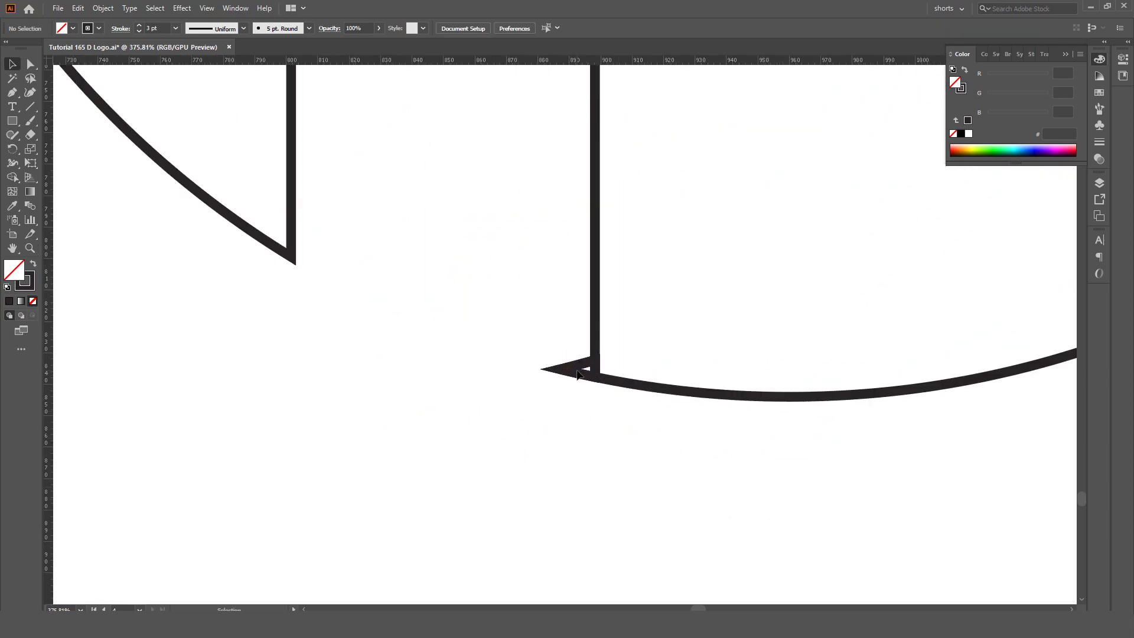
pyautogui.click(581, 371)
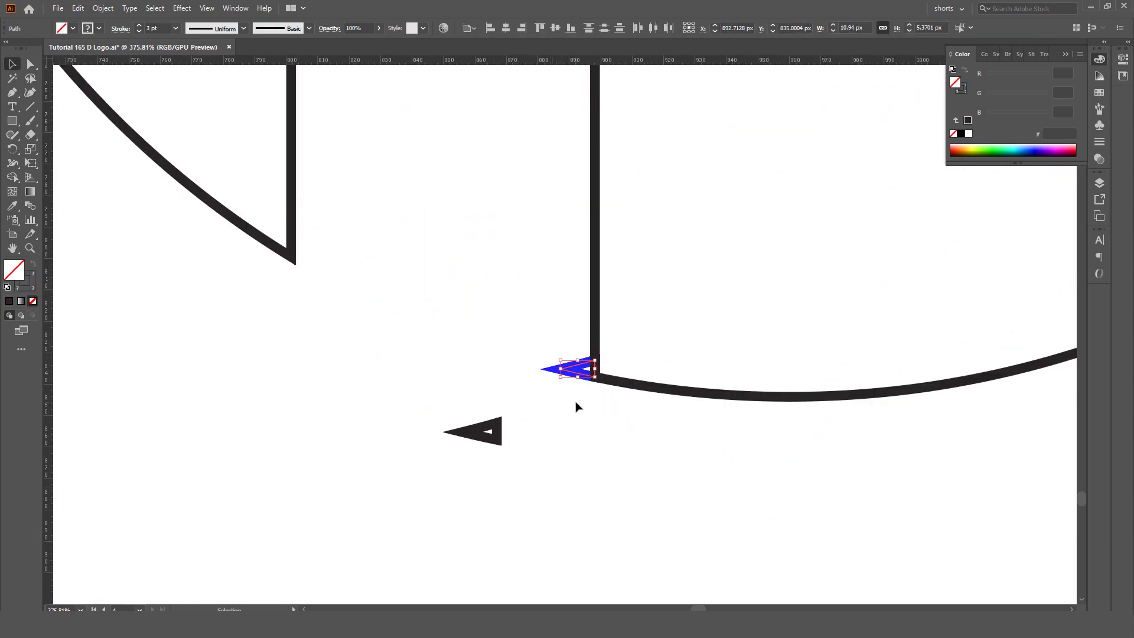
pyautogui.press('Delete')
pyautogui.click(459, 438)
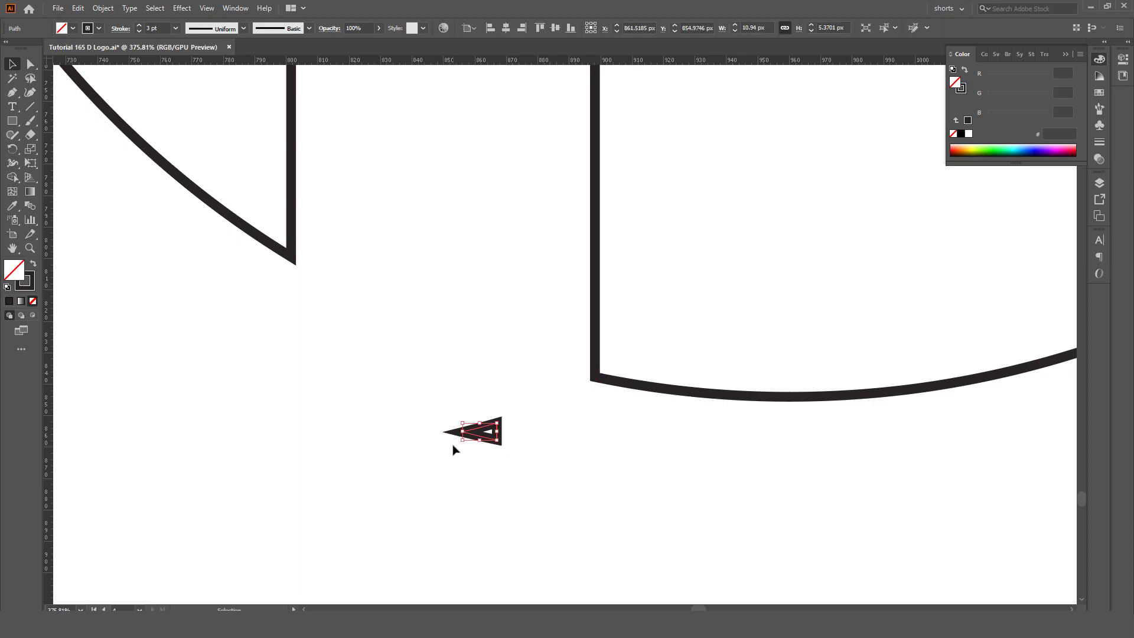
pyautogui.press('Delete')
# Inspect the joins up close, undoing an accidental move of the curve segment under the bowl
pyautogui.press('z')
pyautogui.scroll(-11, 501, 345)
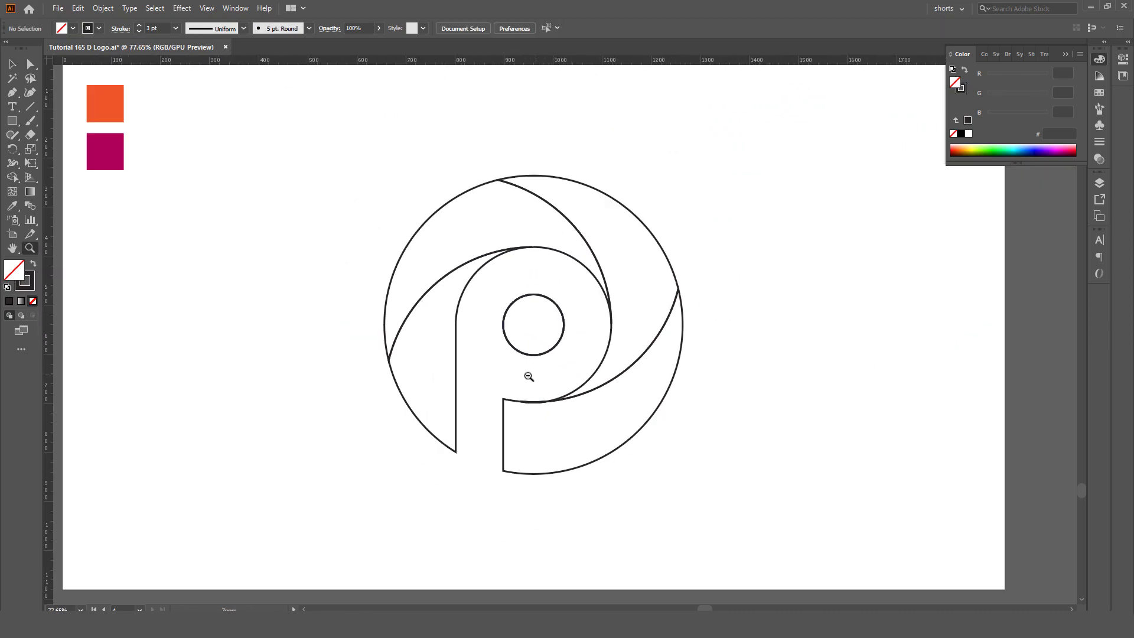
pyautogui.scroll(-3, 570, 360)
pyautogui.scroll(3, 591, 366)
pyautogui.scroll(-1, 626, 378)
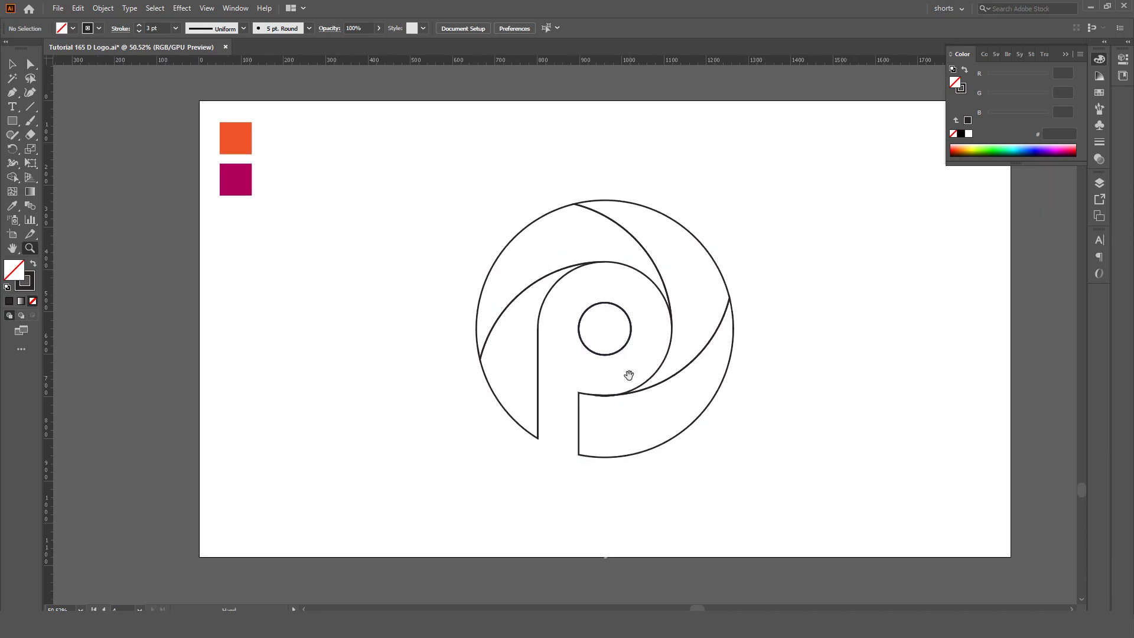
pyautogui.press('v')
pyautogui.scroll(9, 633, 374)
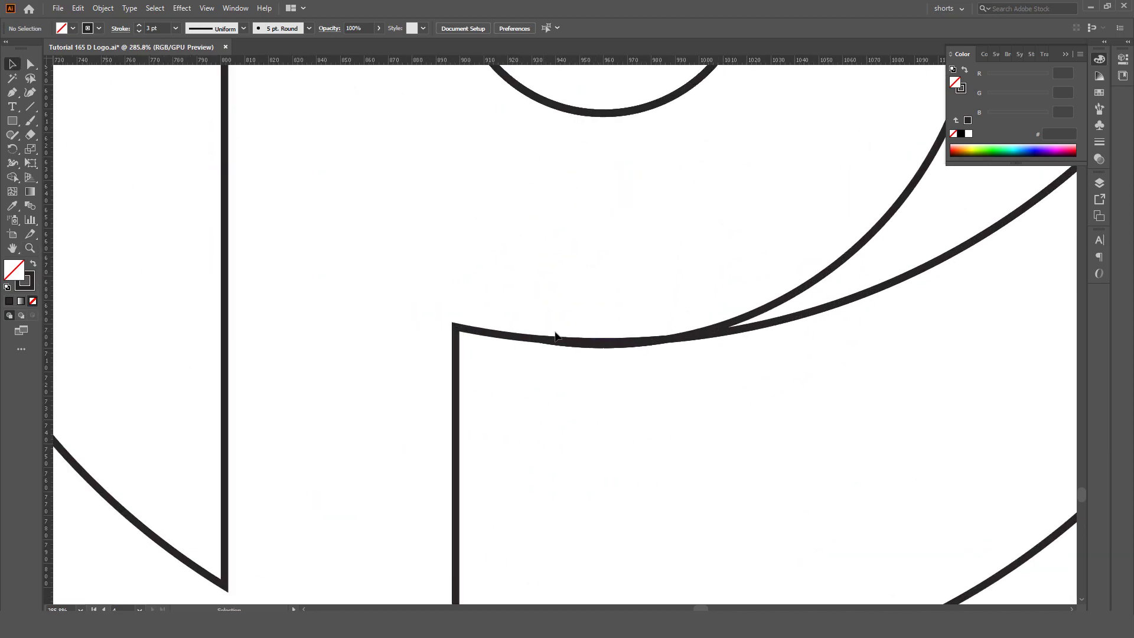
pyautogui.moveTo(587, 347); pyautogui.dragTo(584, 404)
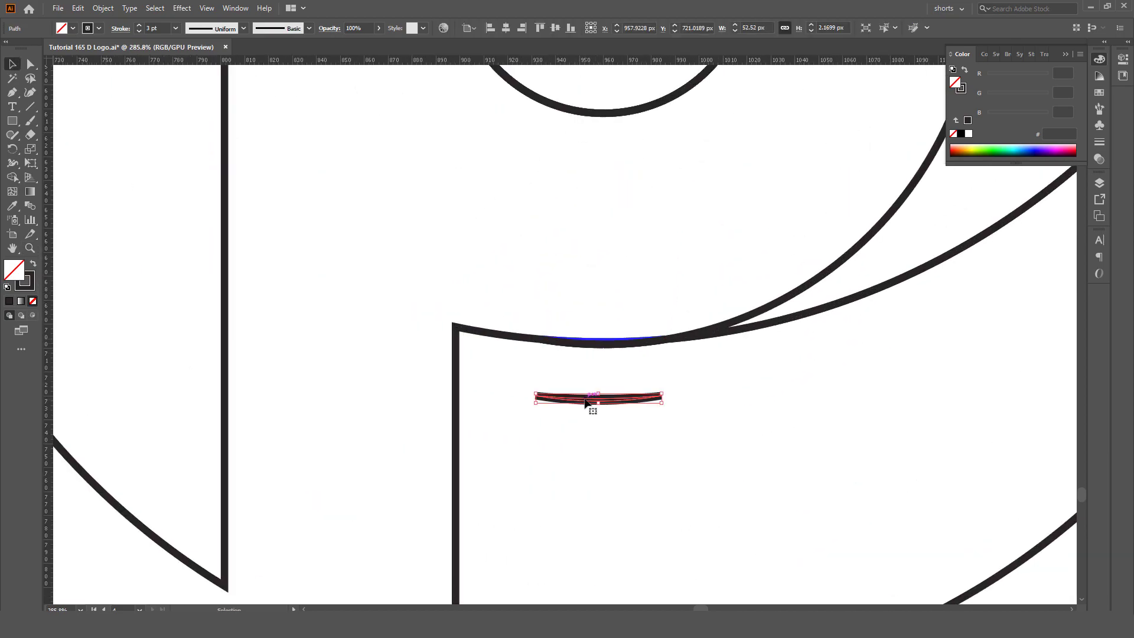
pyautogui.hotkey('ctrl', 'z')
pyautogui.scroll(1, 587, 400)
pyautogui.press('v')
# Deselect everything, fit the artboard in view, and zoom to frame the logo
pyautogui.click(553, 353)
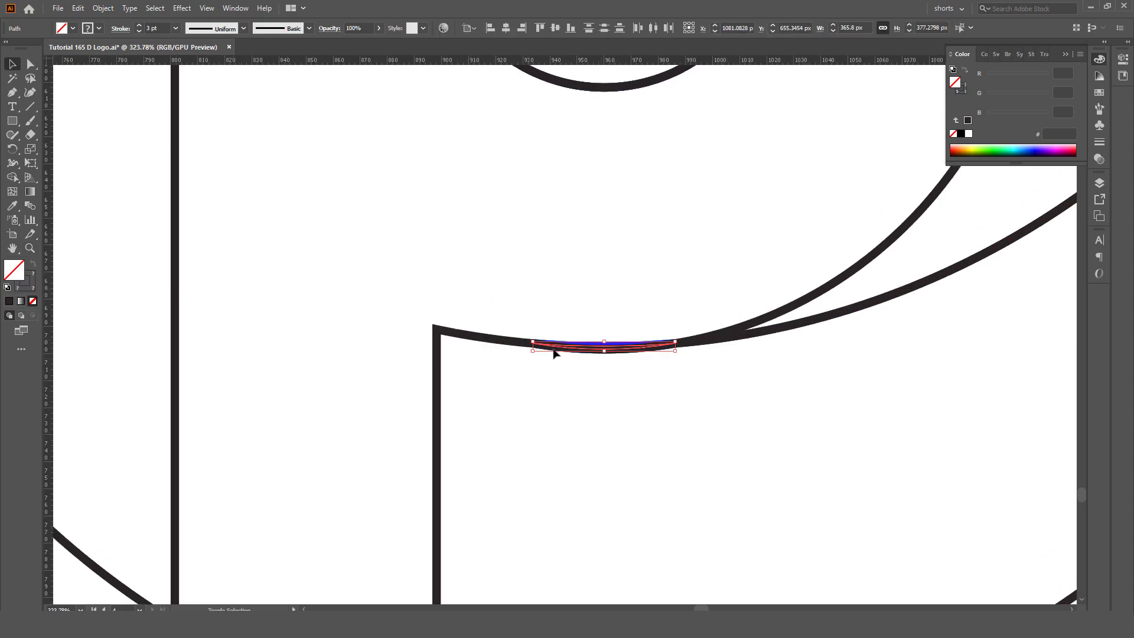
pyautogui.hotkey('ctrl', 'shift', 'a')
pyautogui.hotkey('ctrl', '0')
pyautogui.press('z')
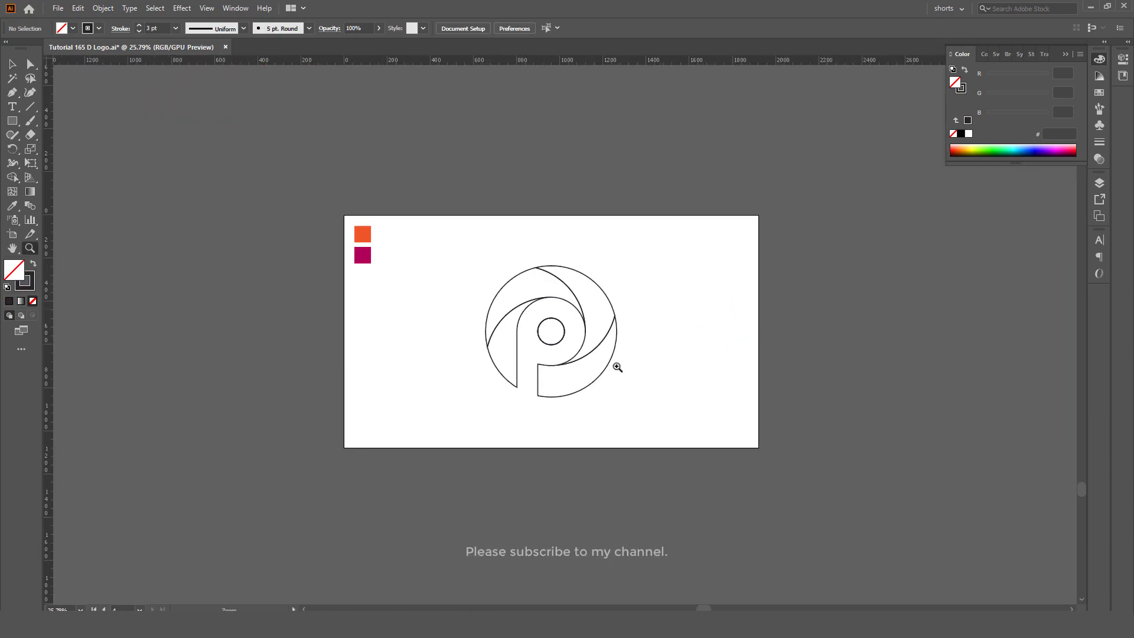
pyautogui.moveTo(617, 367); pyautogui.dragTo(768, 220)
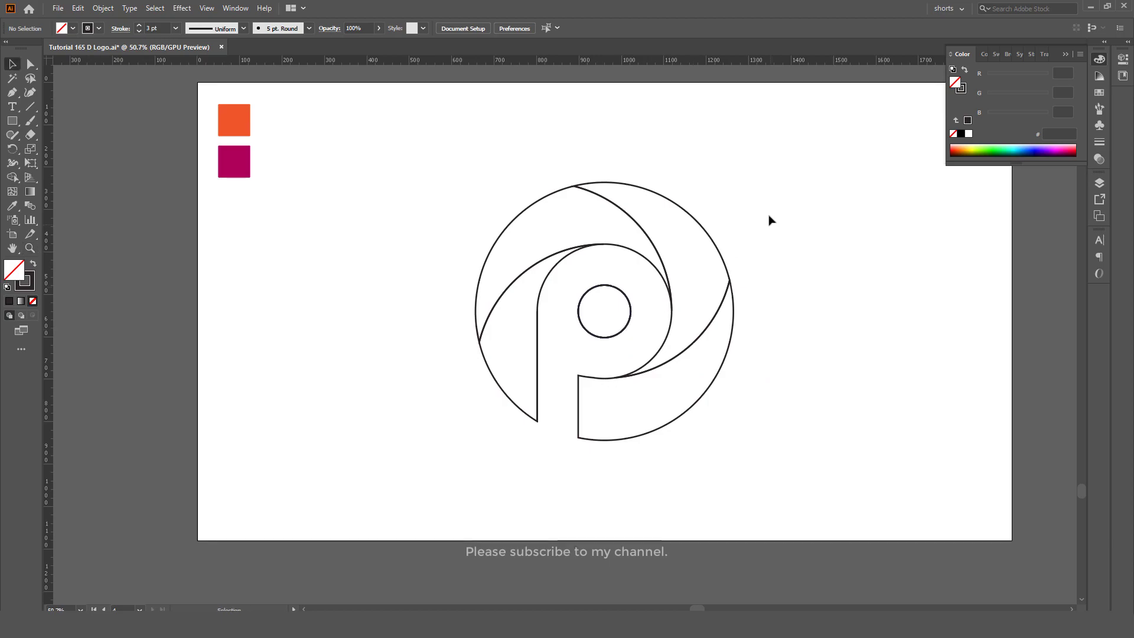
# Select every logo piece, set its stroke to None, and apply a white-to-black gradient fill
pyautogui.moveTo(771, 161); pyautogui.dragTo(320, 502)
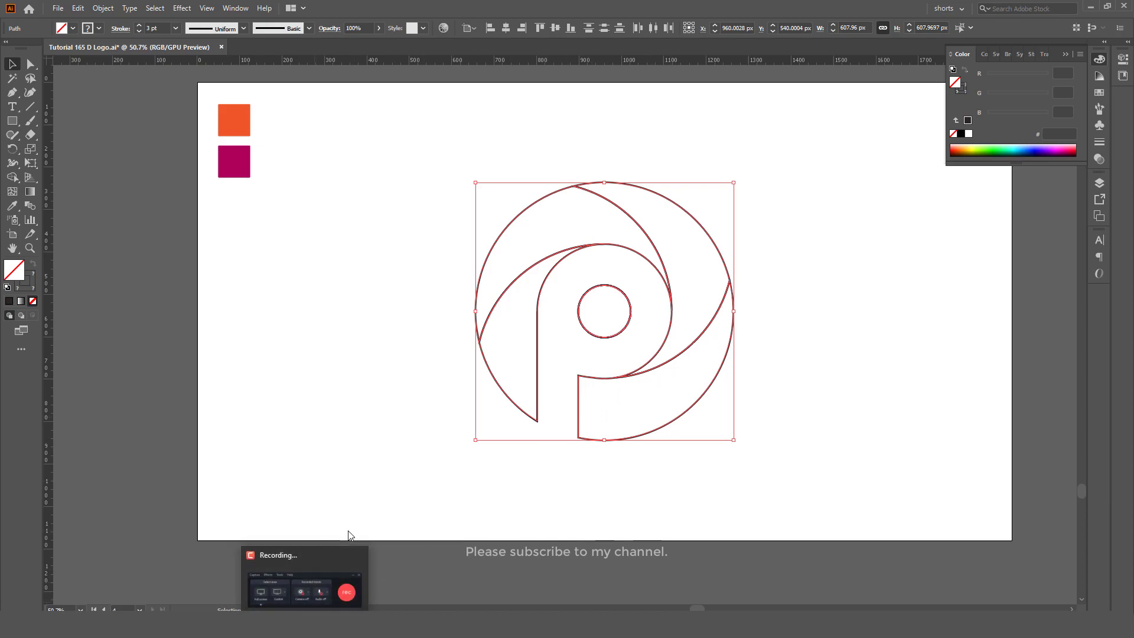
pyautogui.click(327, 574)
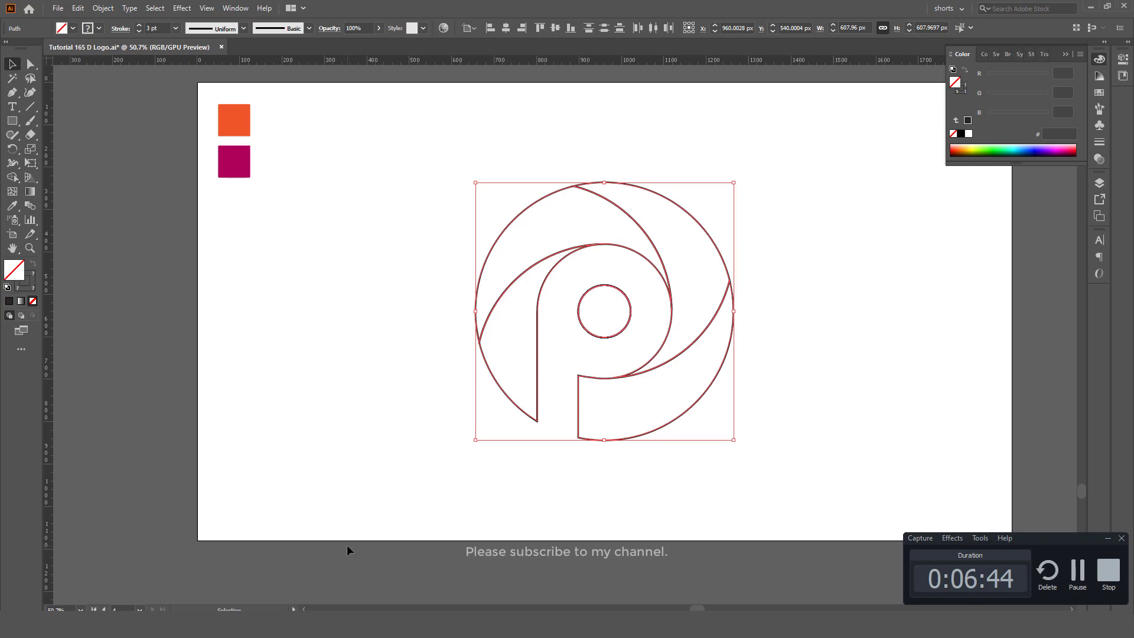
pyautogui.click(1107, 538)
pyautogui.click(859, 344)
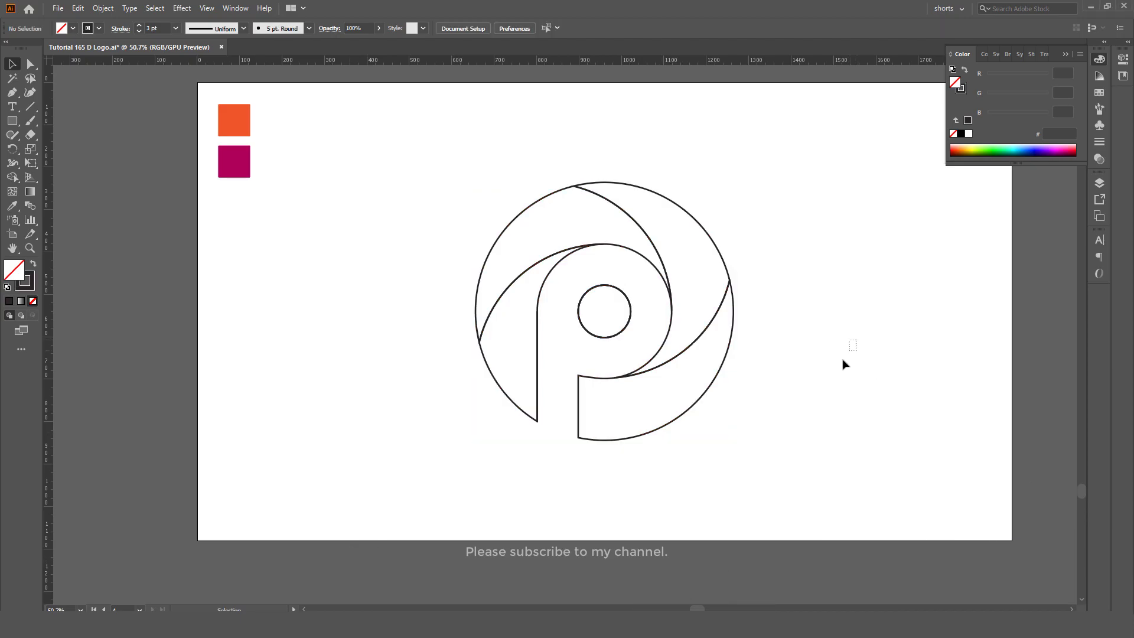
pyautogui.moveTo(844, 364); pyautogui.dragTo(797, 378)
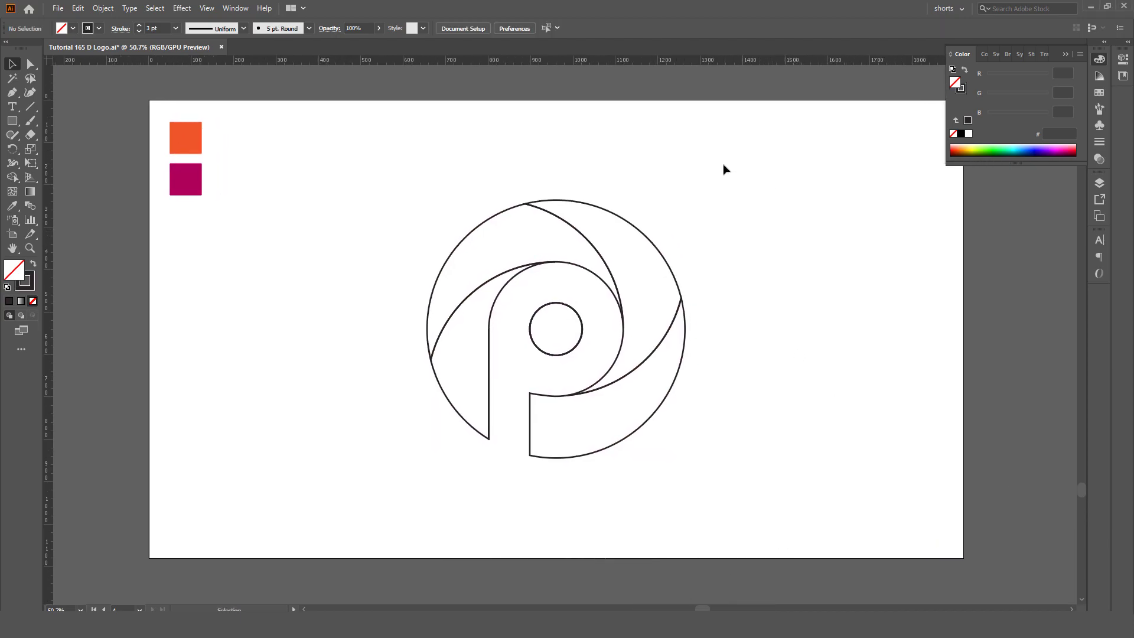
pyautogui.moveTo(727, 152); pyautogui.dragTo(399, 445)
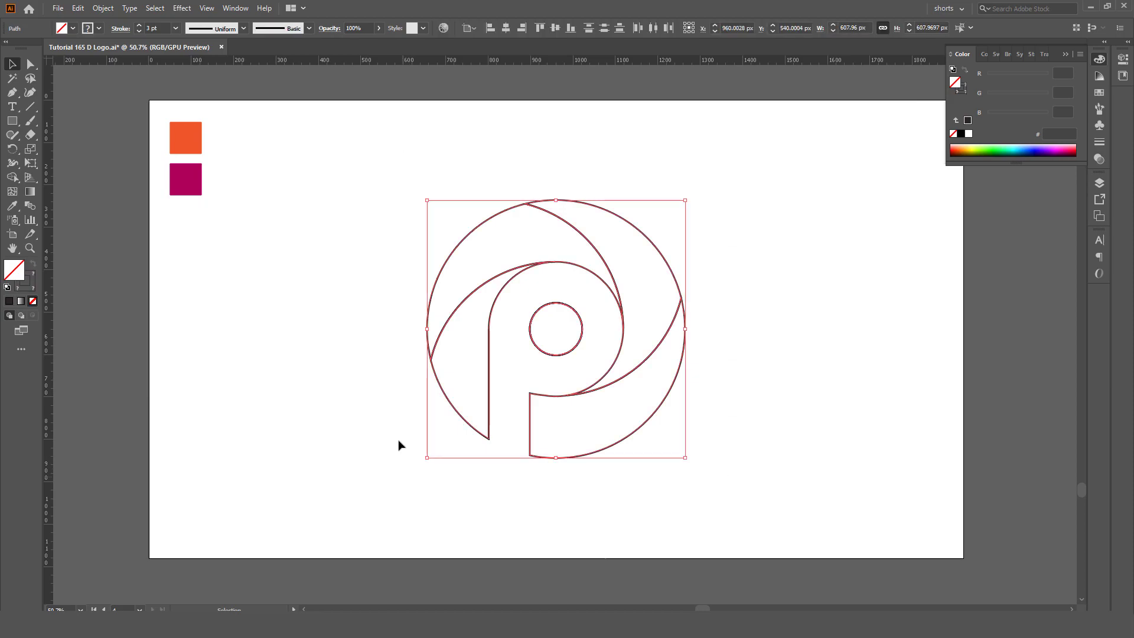
pyautogui.click(29, 288)
pyautogui.click(33, 301)
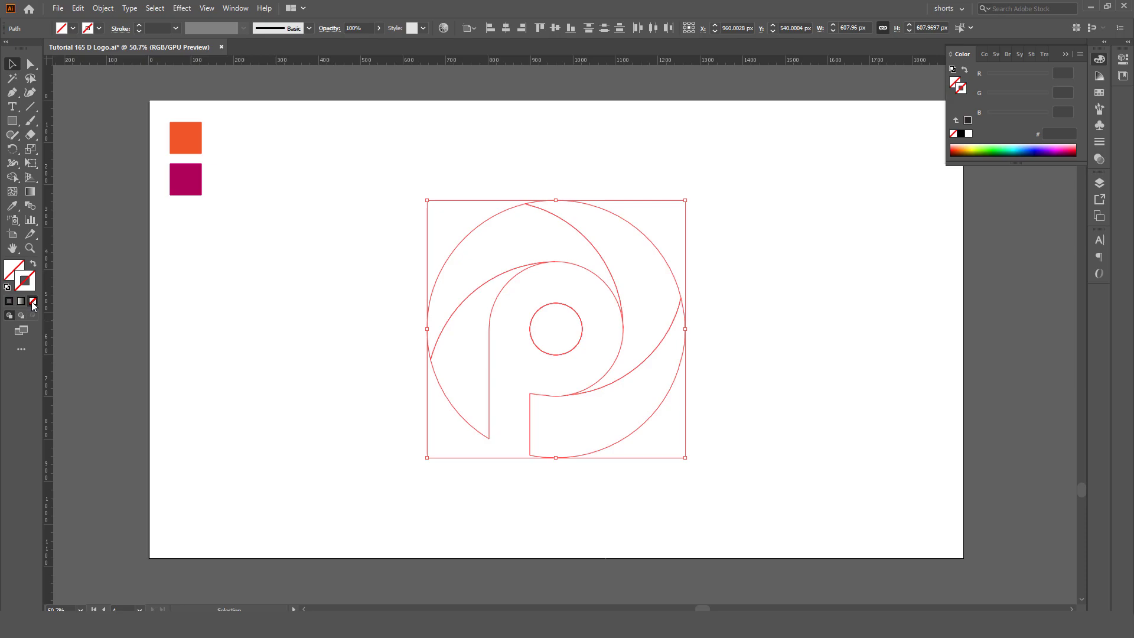
pyautogui.click(9, 273)
pyautogui.click(22, 301)
# Select the lower-right piece and reopen the Gradient panel beside the logo via Window > Gradient
pyautogui.click(188, 329)
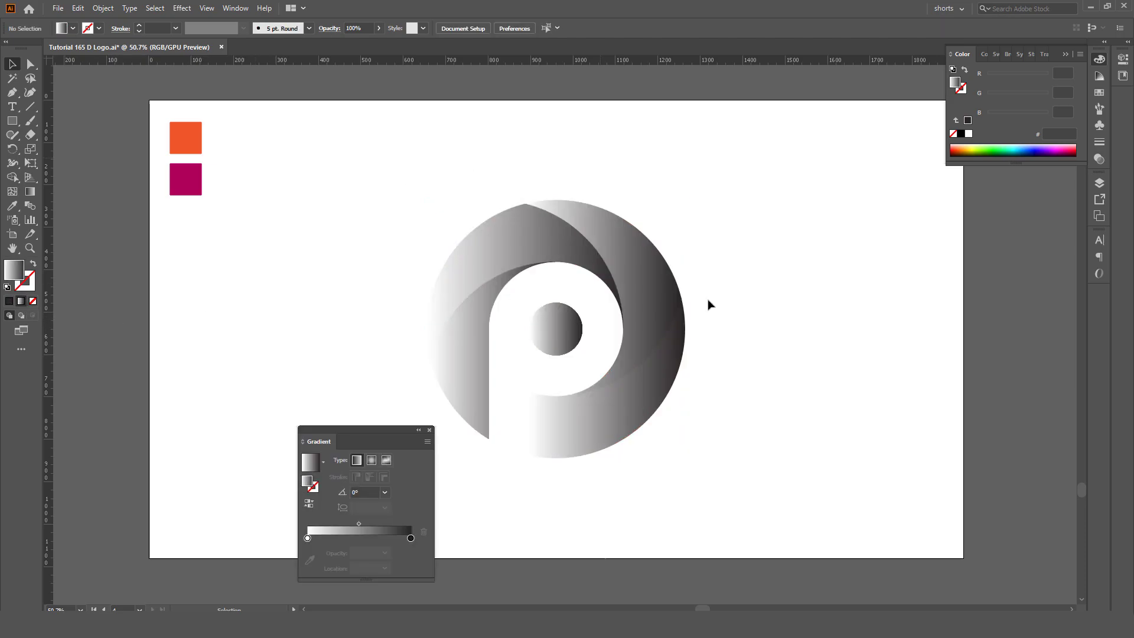
pyautogui.click(631, 407)
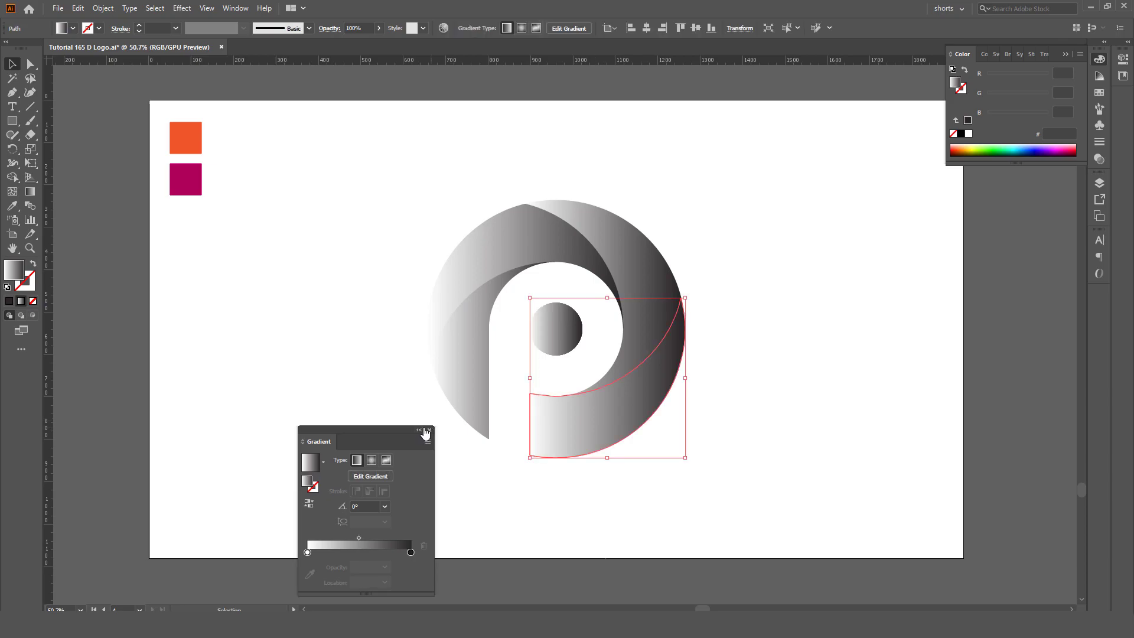
pyautogui.moveTo(375, 430); pyautogui.dragTo(855, 219)
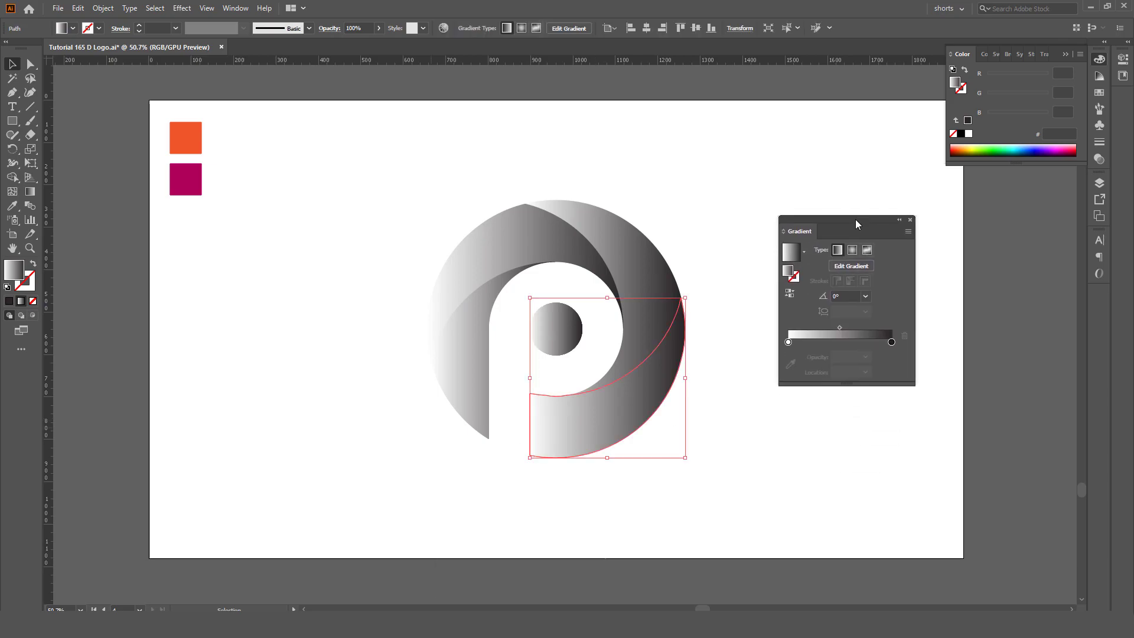
pyautogui.click(908, 220)
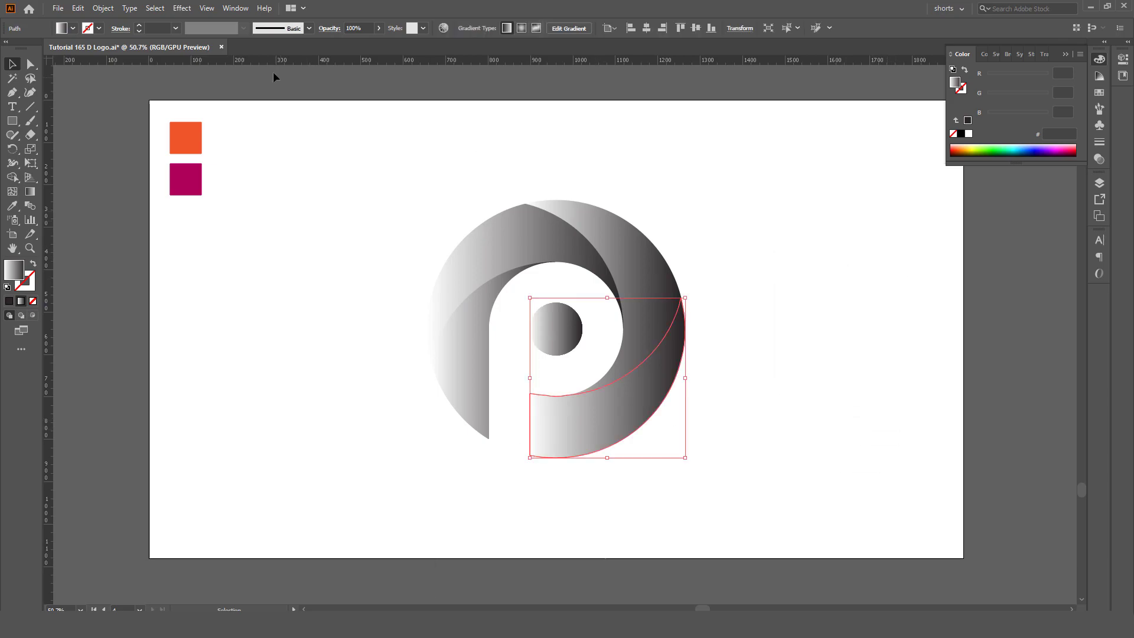
pyautogui.click(241, 11)
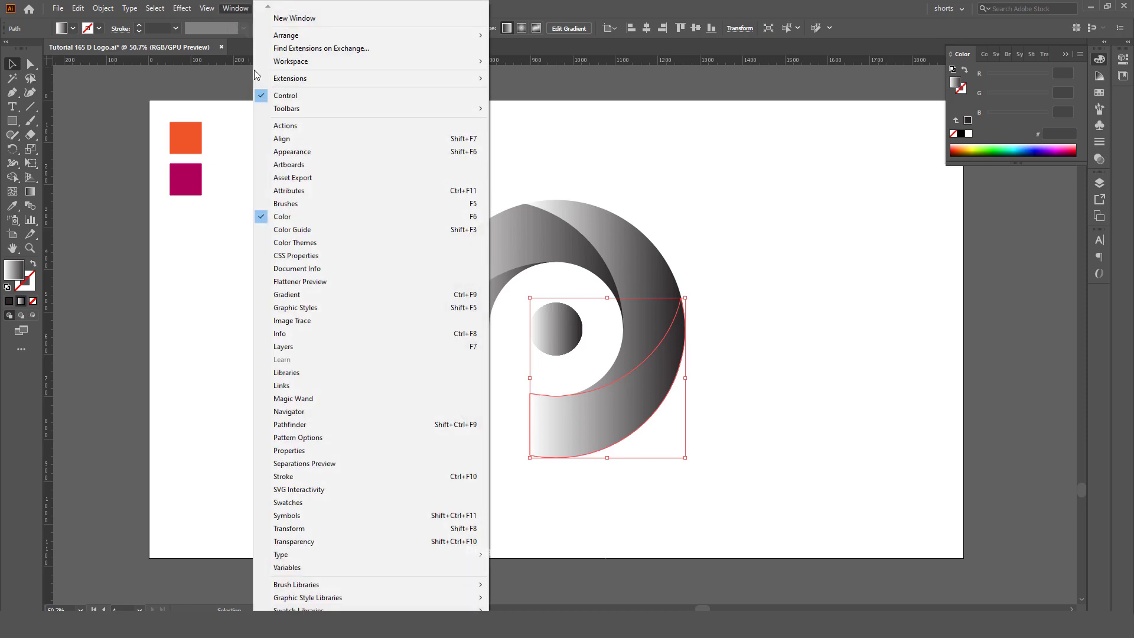
pyautogui.click(332, 300)
pyautogui.moveTo(846, 223); pyautogui.dragTo(837, 189)
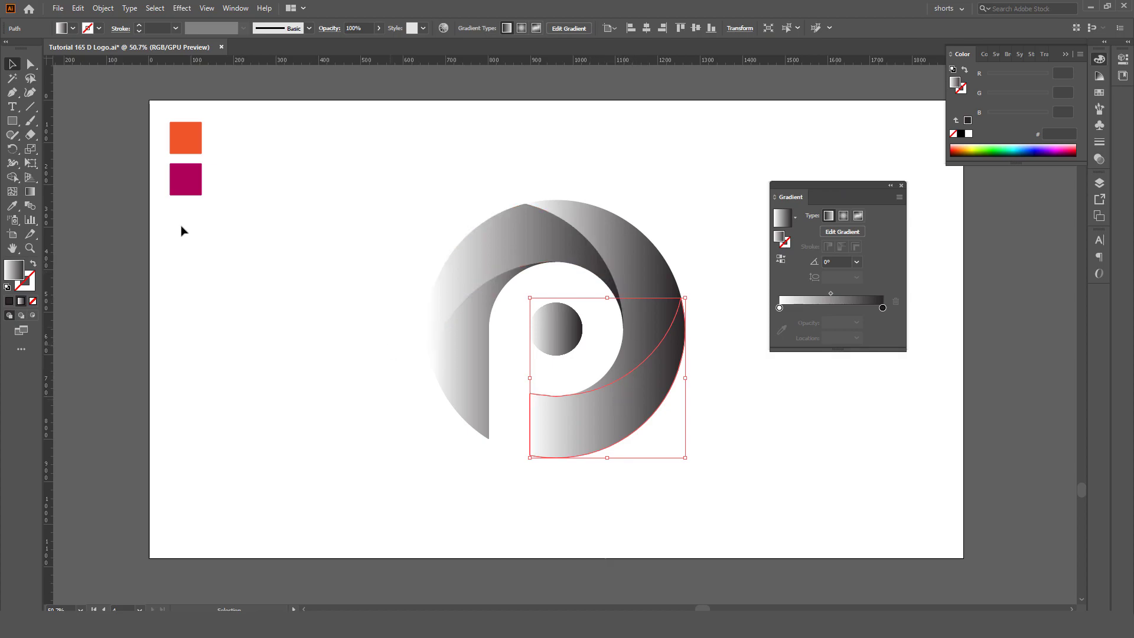
pyautogui.click(189, 149)
# Inspect the colours of the orange and magenta sample squares
pyautogui.click(186, 180)
pyautogui.click(189, 149)
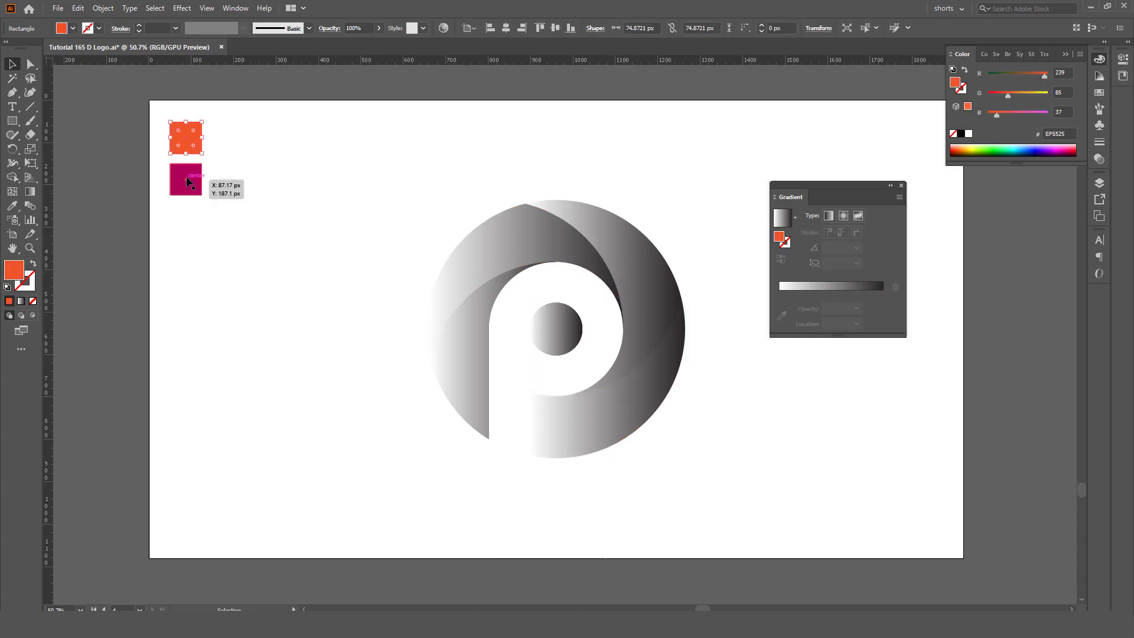
pyautogui.click(186, 180)
pyautogui.click(189, 148)
pyautogui.click(562, 180)
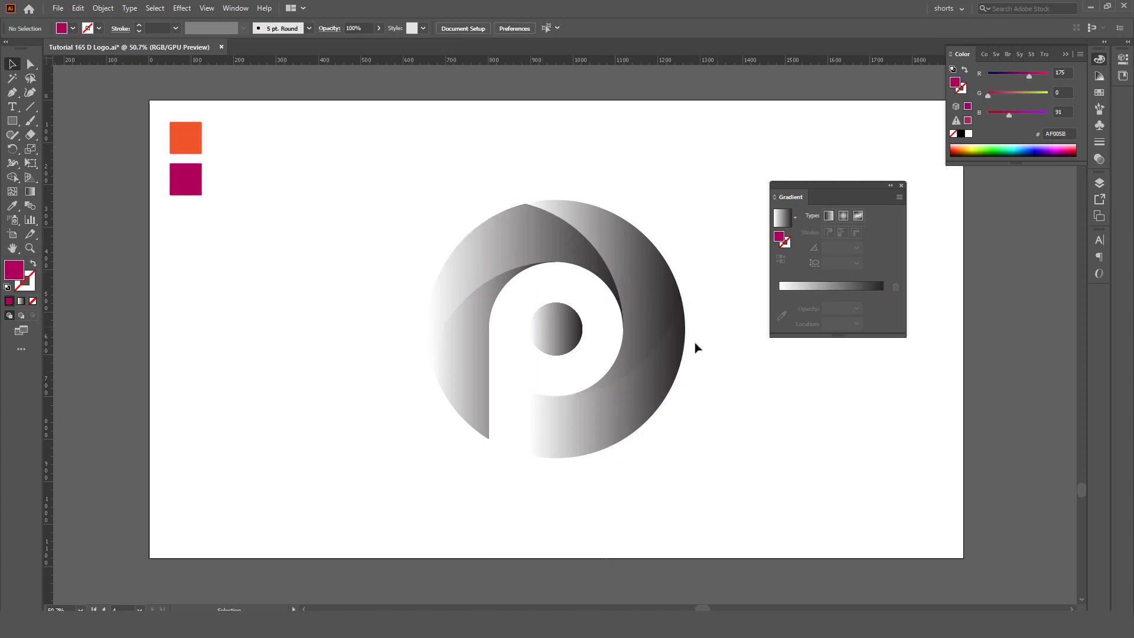
# Give the lower-right piece's gradient an orange left stop and a magenta right stop, sampled with the Eyedropper
pyautogui.moveTo(589, 435); pyautogui.dragTo(612, 413)
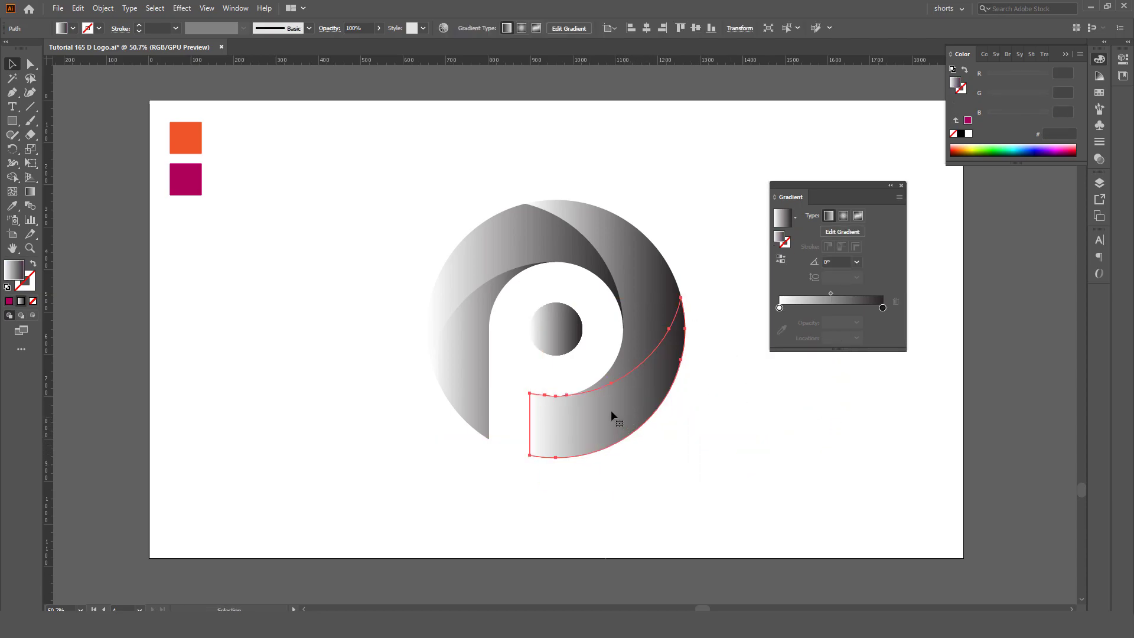
pyautogui.click(780, 307)
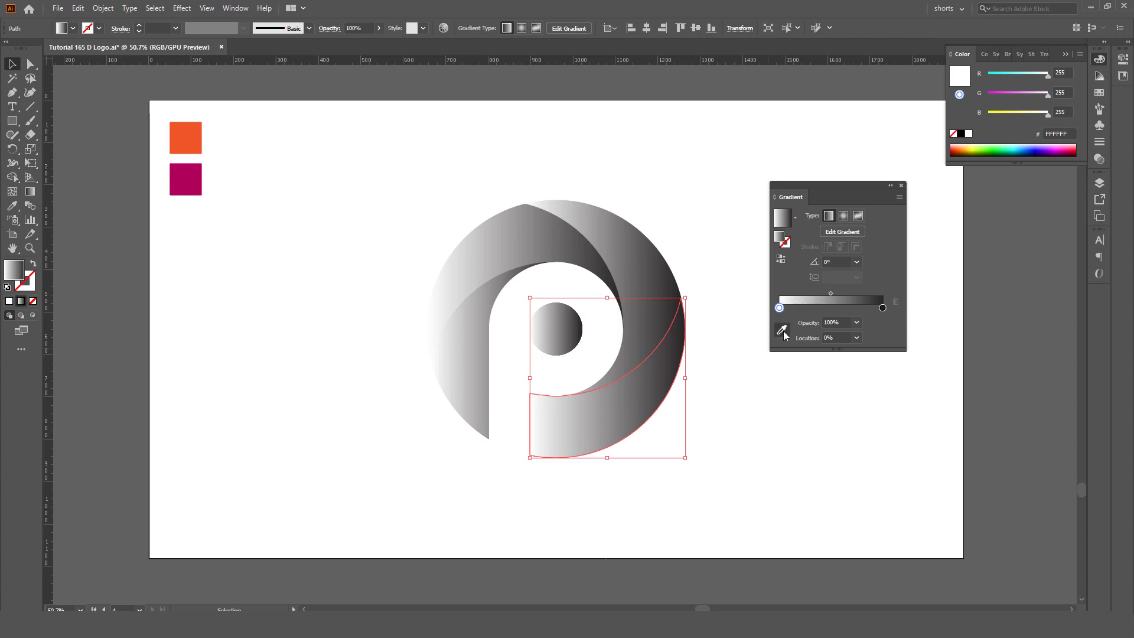
pyautogui.click(782, 330)
pyautogui.click(186, 138)
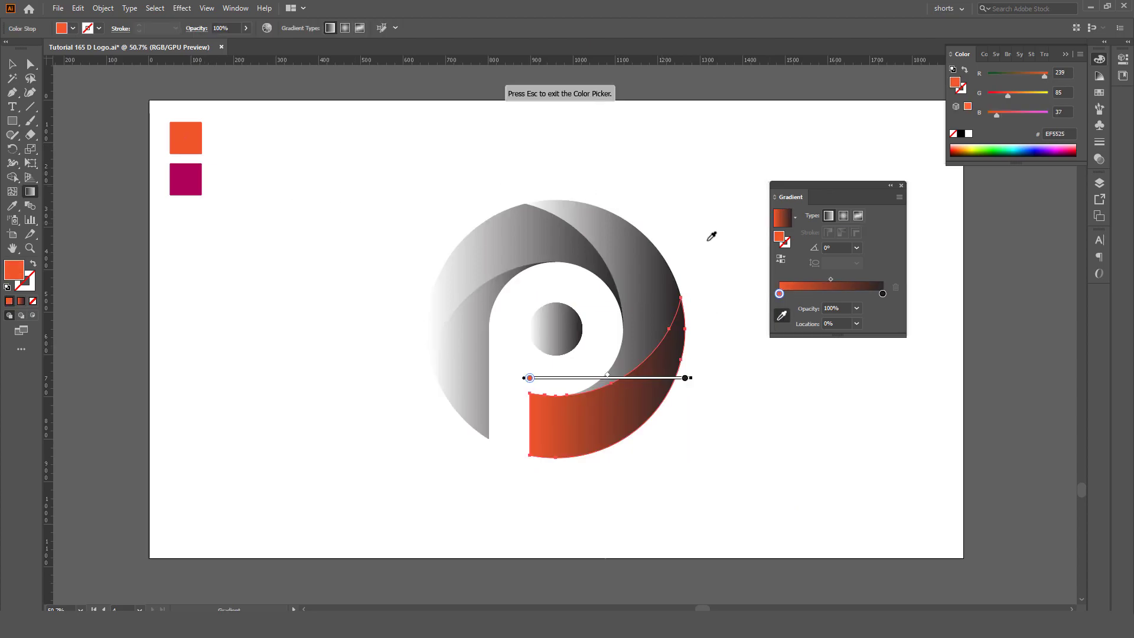
pyautogui.click(882, 294)
pyautogui.click(195, 183)
pyautogui.press('v')
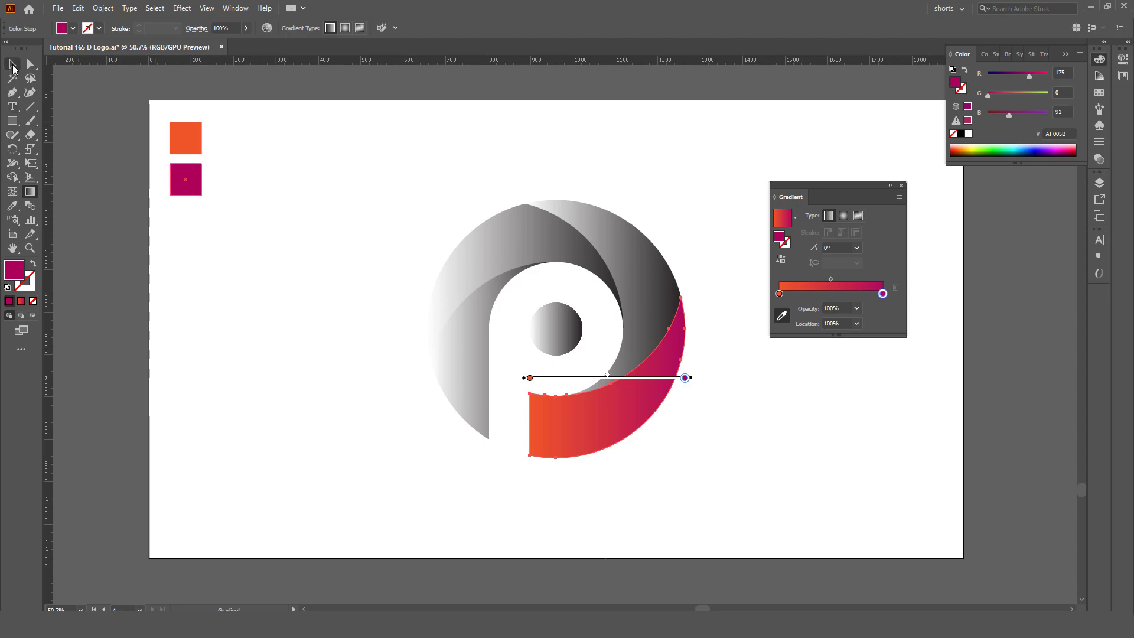
pyautogui.click(309, 288)
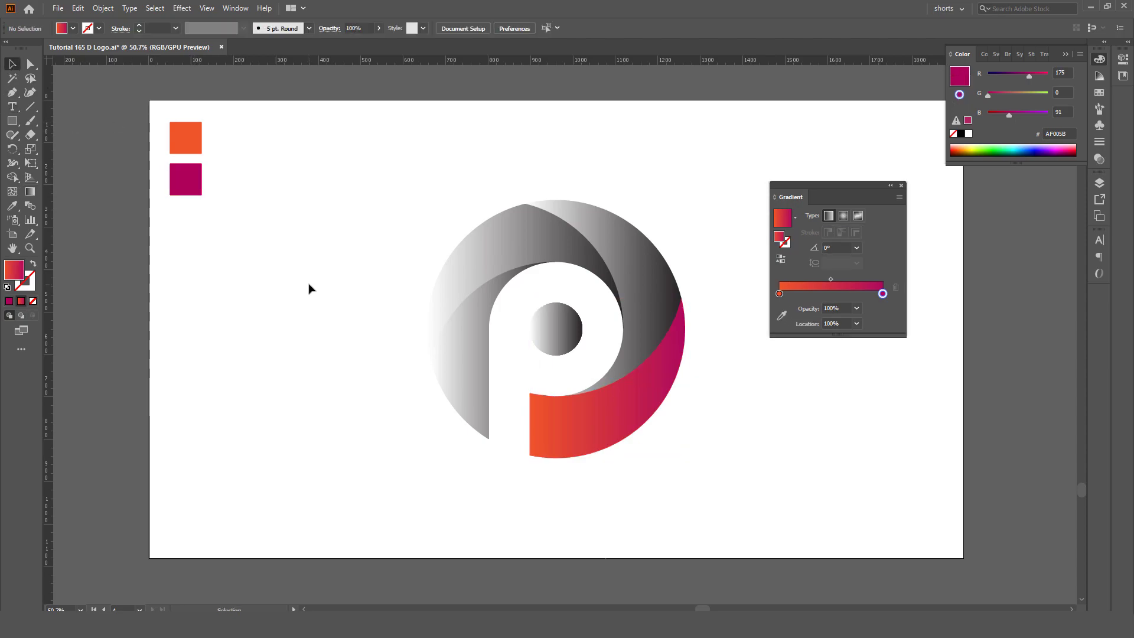
# Eyedropper the orange-to-magenta gradient onto the upper-right curl and the upper-left arc
pyautogui.click(654, 280)
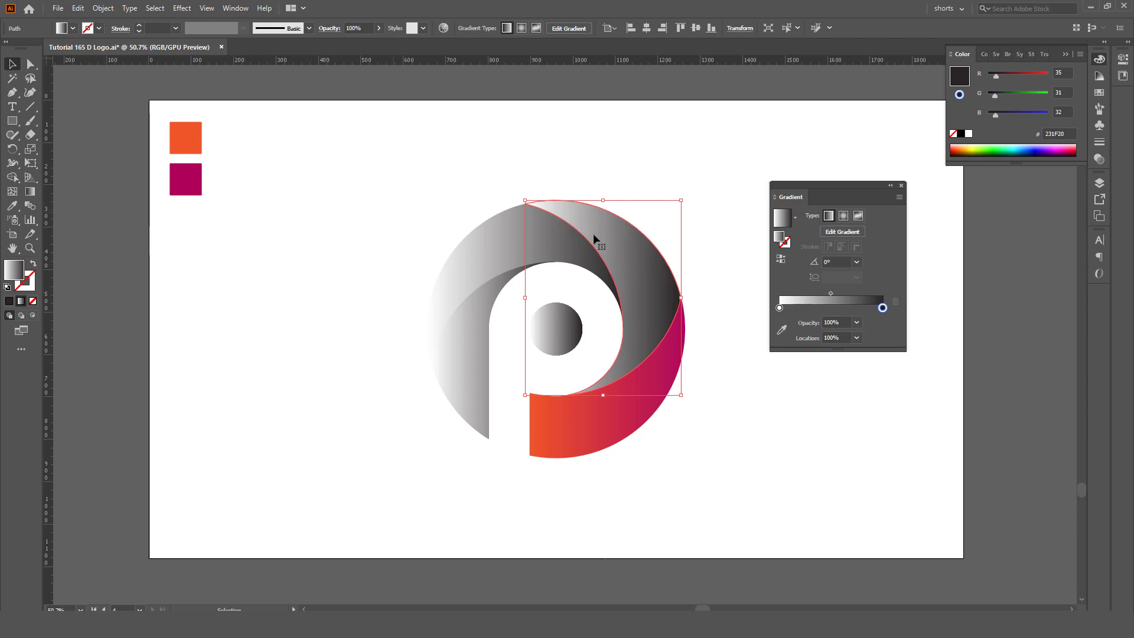
pyautogui.click(12, 210)
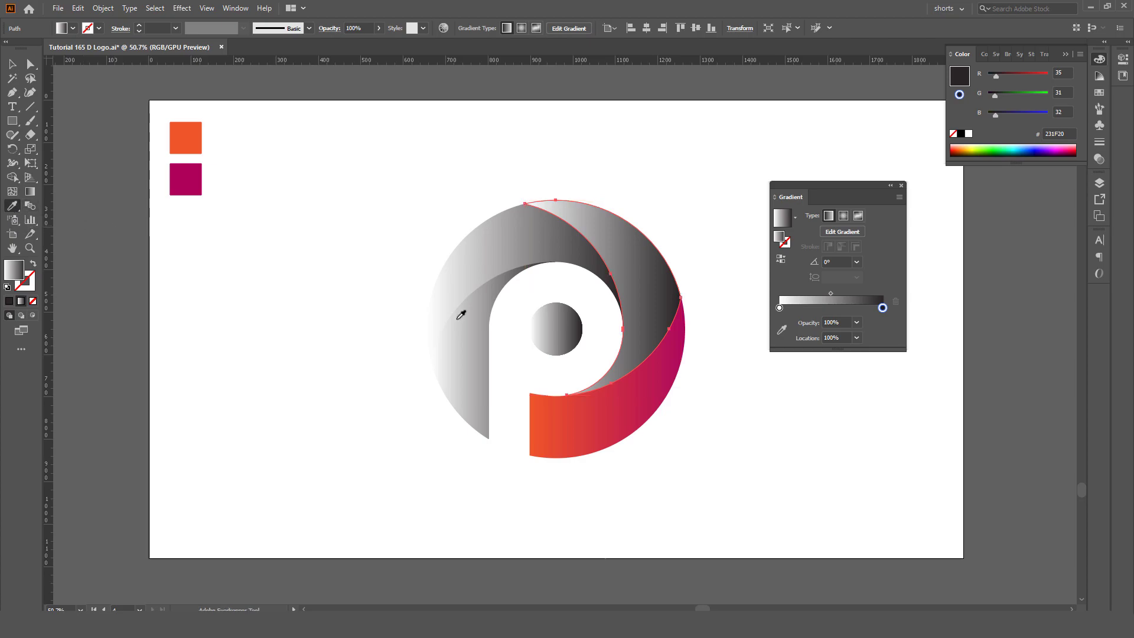
pyautogui.click(606, 411)
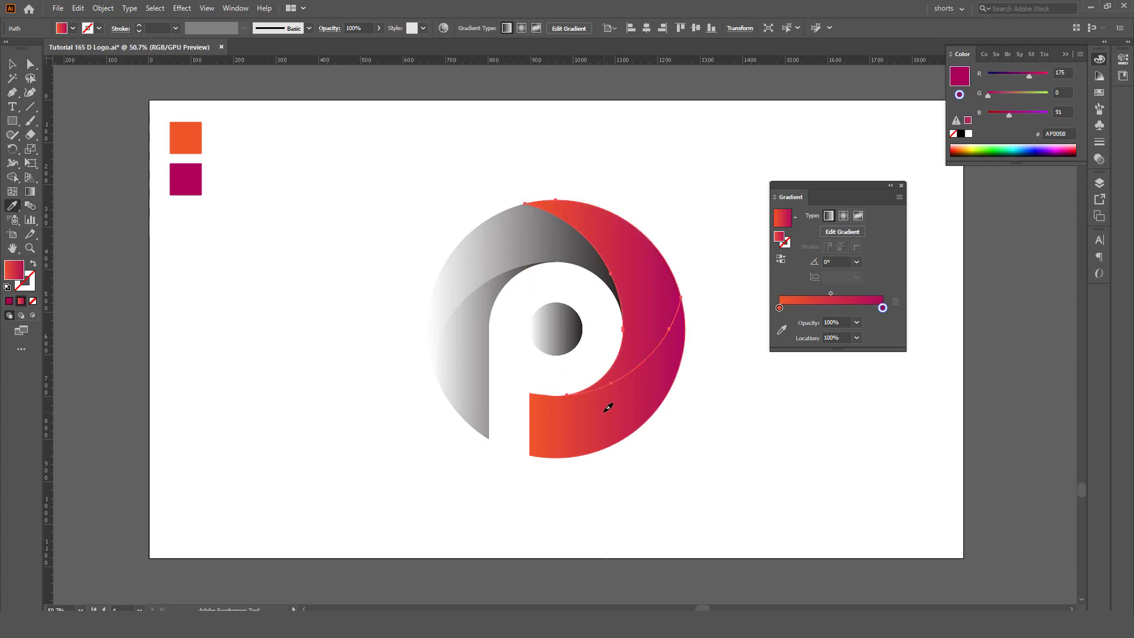
pyautogui.press('v')
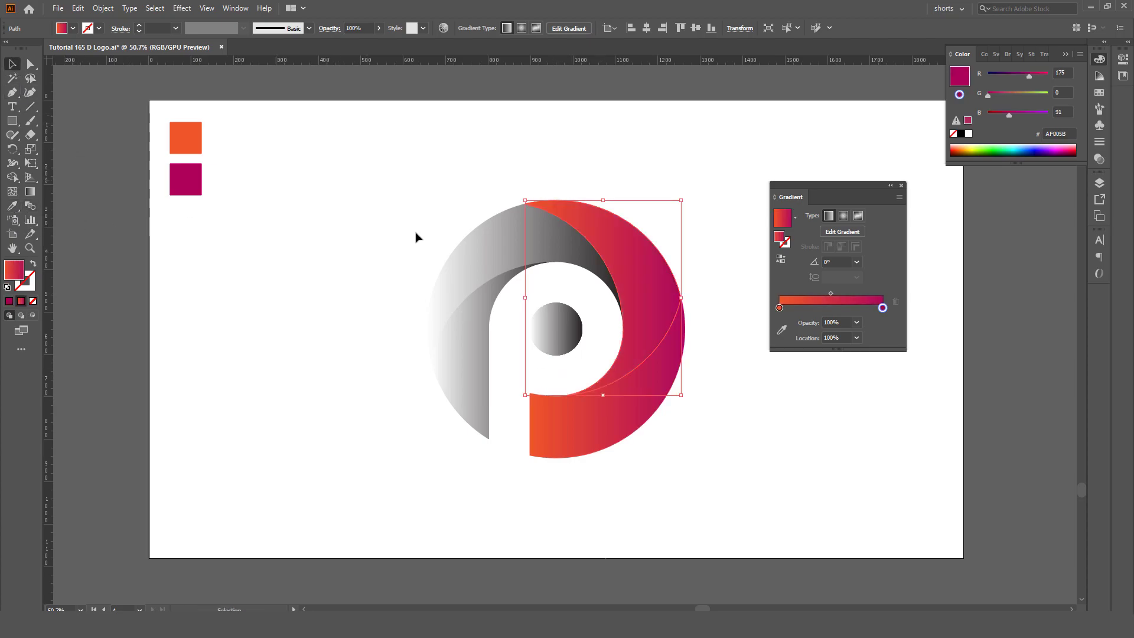
pyautogui.click(445, 261)
pyautogui.press('i')
pyautogui.click(606, 238)
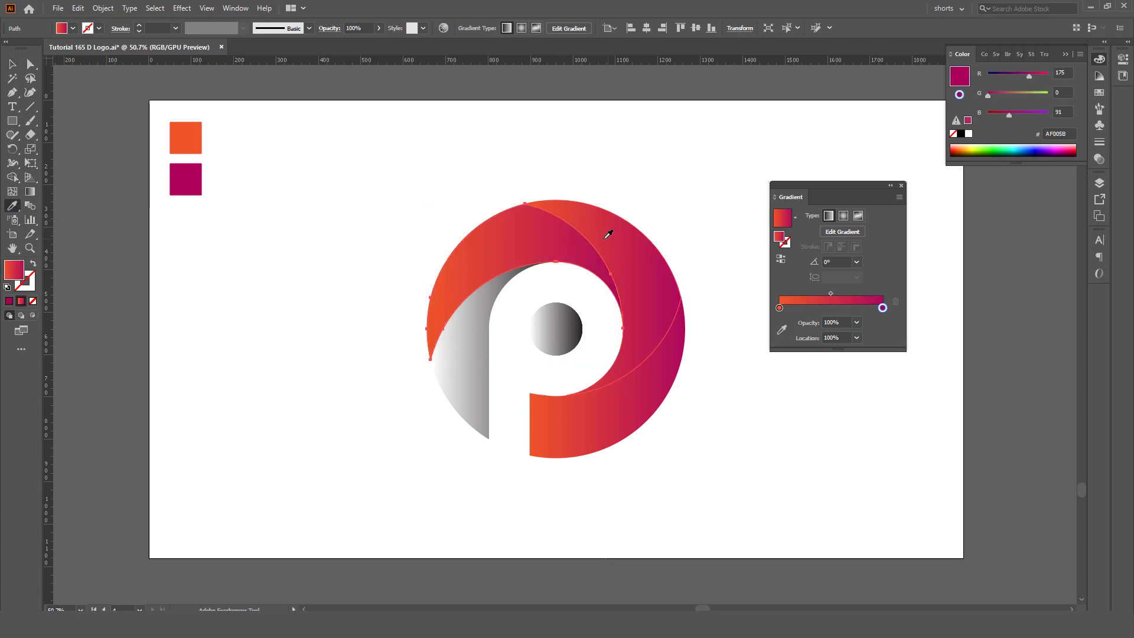
pyautogui.press('v')
# Copy the same gradient onto the P's left stem, then select the bottom segment
pyautogui.click(464, 354)
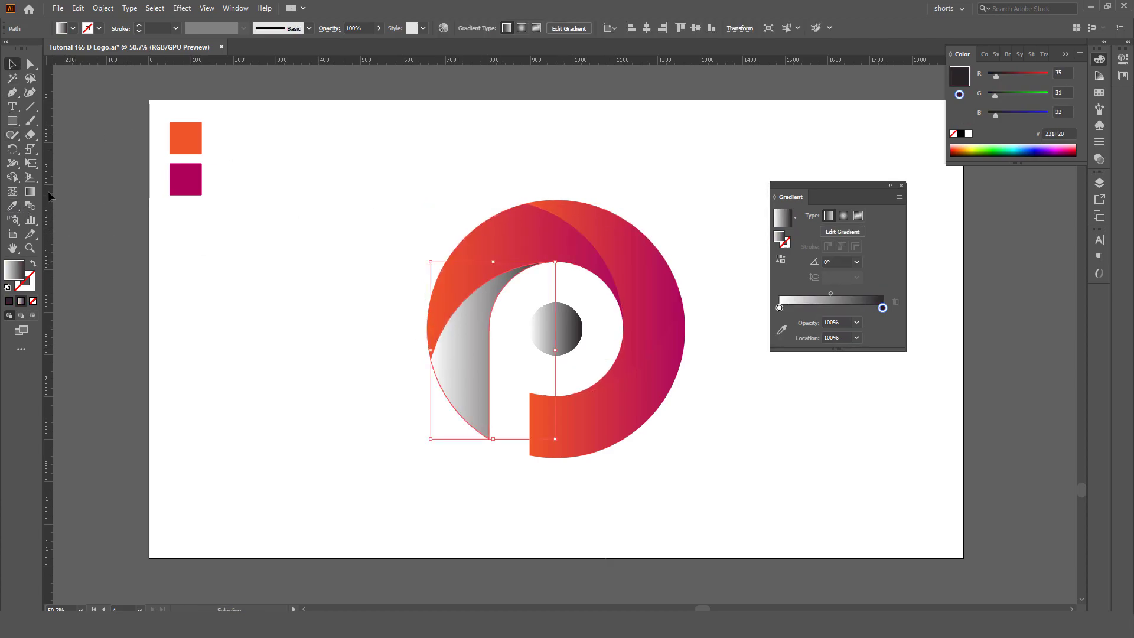
pyautogui.click(12, 205)
pyautogui.click(532, 217)
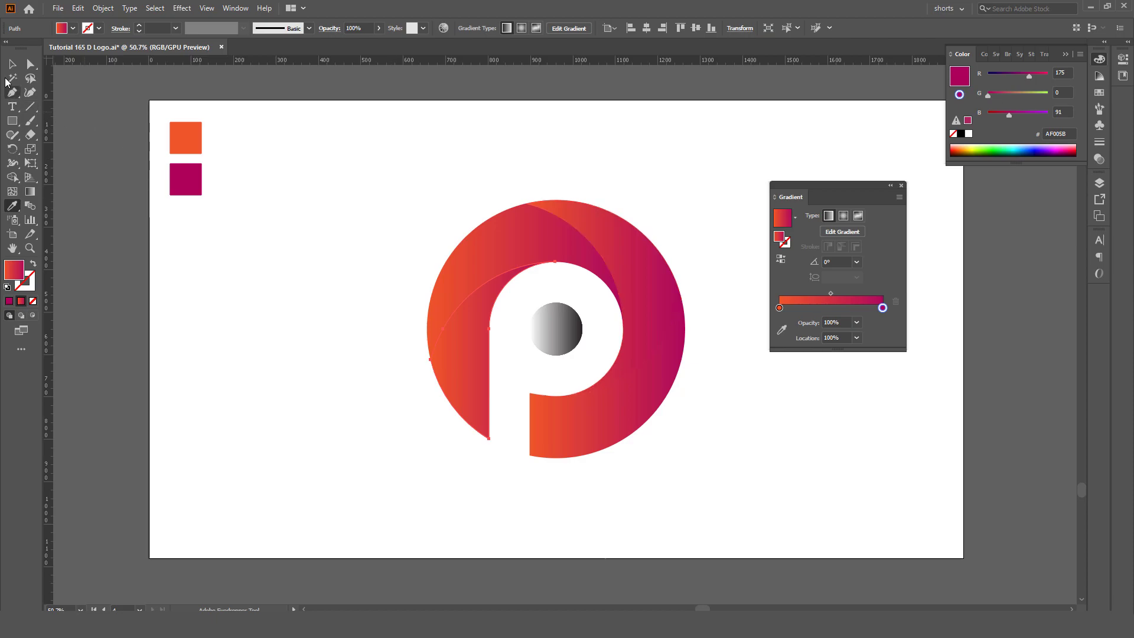
pyautogui.click(12, 63)
pyautogui.click(567, 384)
pyautogui.click(594, 410)
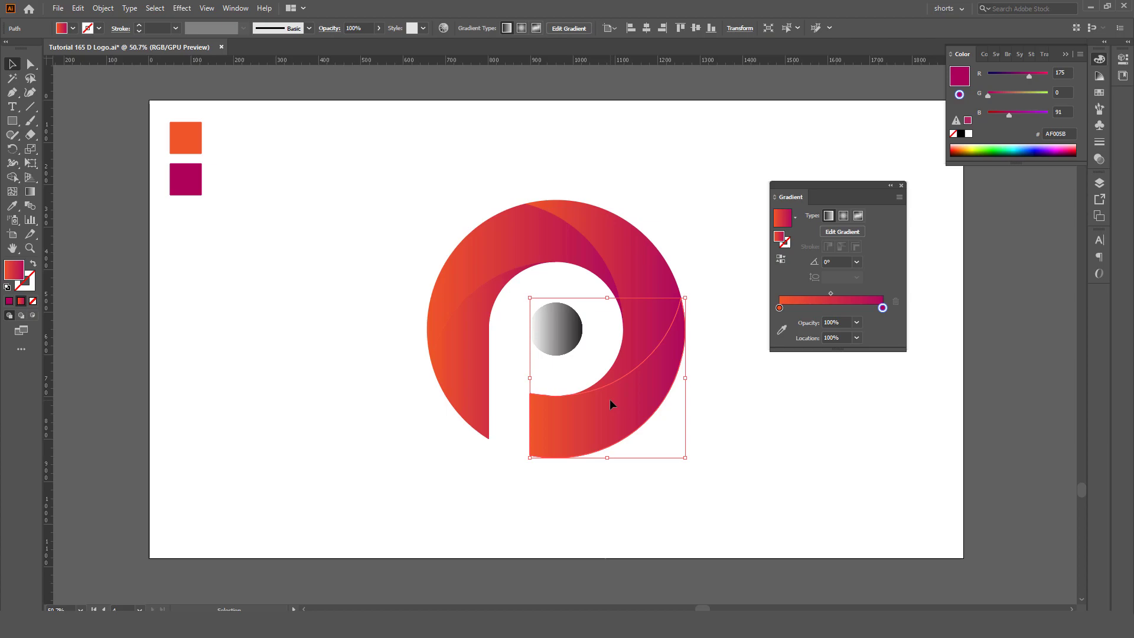
# Redraw the bottom segment's gradient at an angle from bottom to top, with the orange stop at about 45%
pyautogui.click(31, 192)
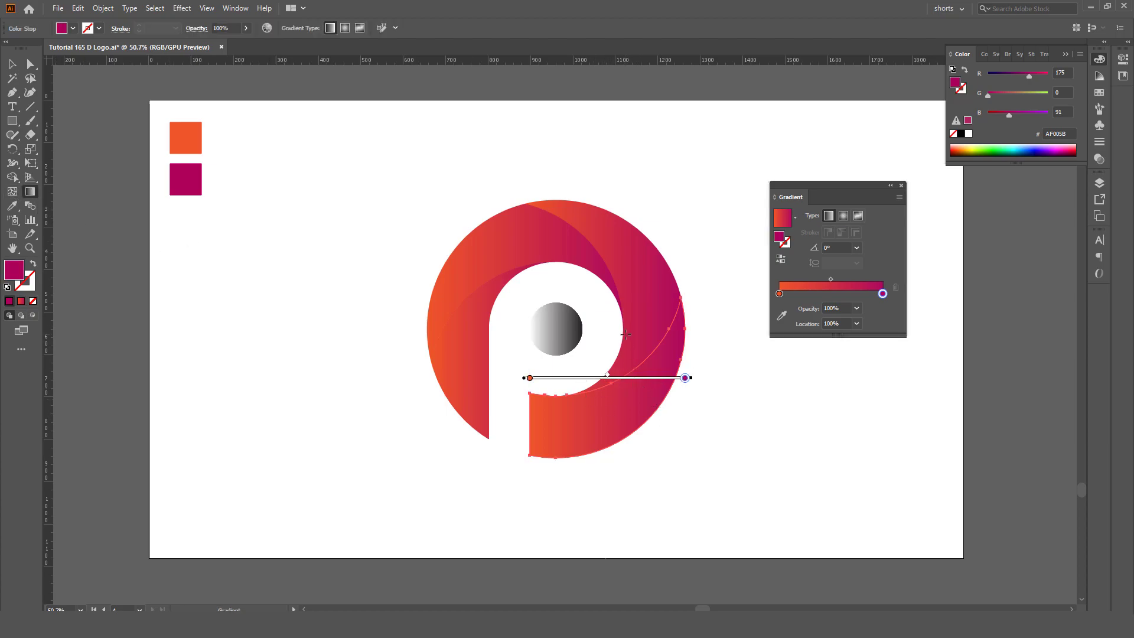
pyautogui.moveTo(614, 329)
pyautogui.mouseDown()
pyautogui.moveTo(628, 451)
pyautogui.moveTo(609, 468)
pyautogui.moveTo(634, 365)
pyautogui.moveTo(635, 397)
pyautogui.mouseUp()
pyautogui.moveTo(633, 497); pyautogui.dragTo(606, 377)
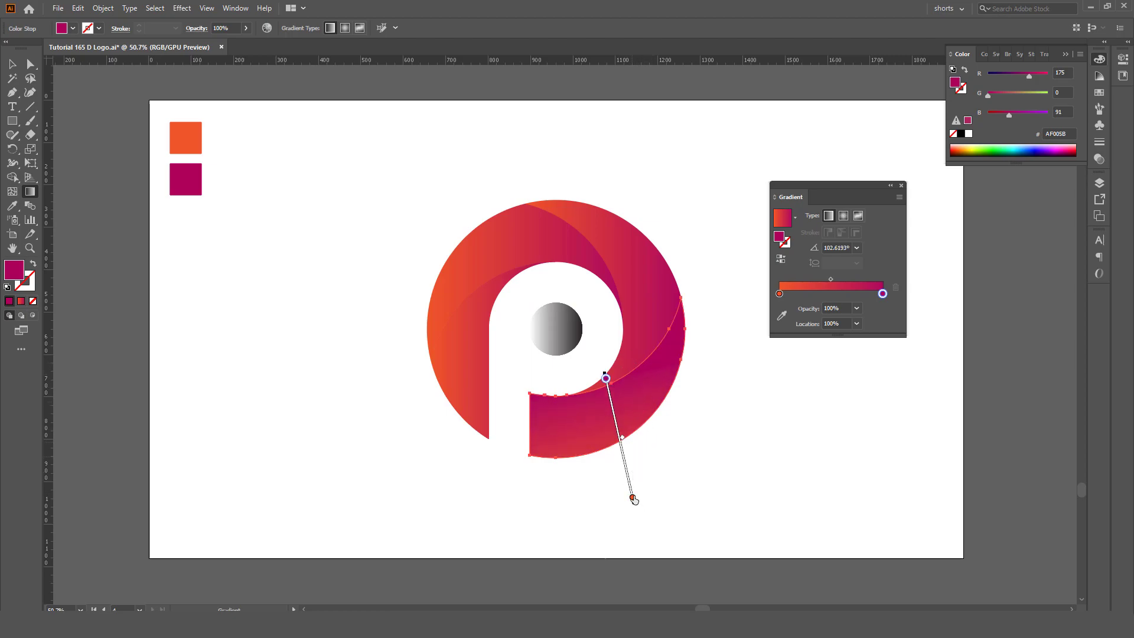
pyautogui.moveTo(632, 498); pyautogui.dragTo(620, 442)
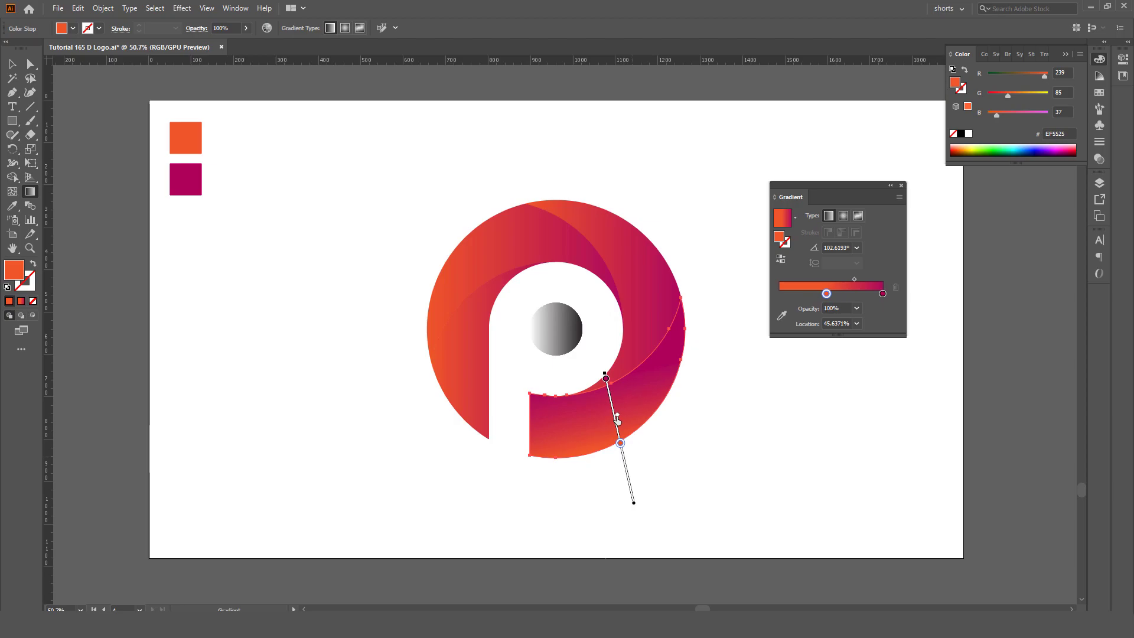
pyautogui.press('v')
# Redraw the upper-right curl's gradient and move its midpoint and orange stop upward
pyautogui.click(649, 321)
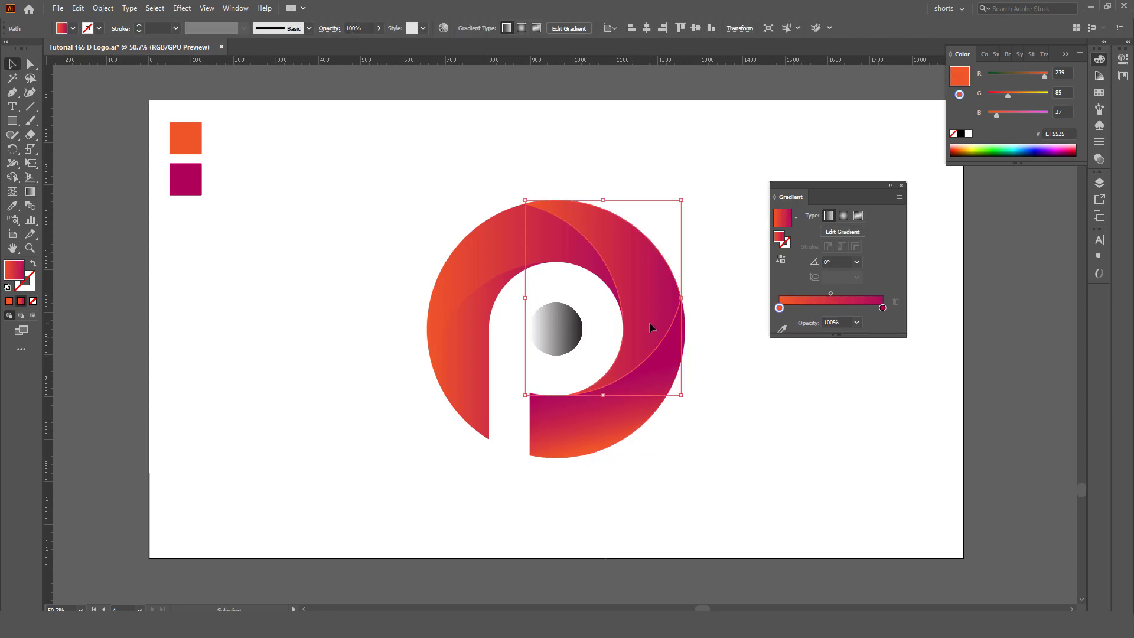
pyautogui.click(32, 192)
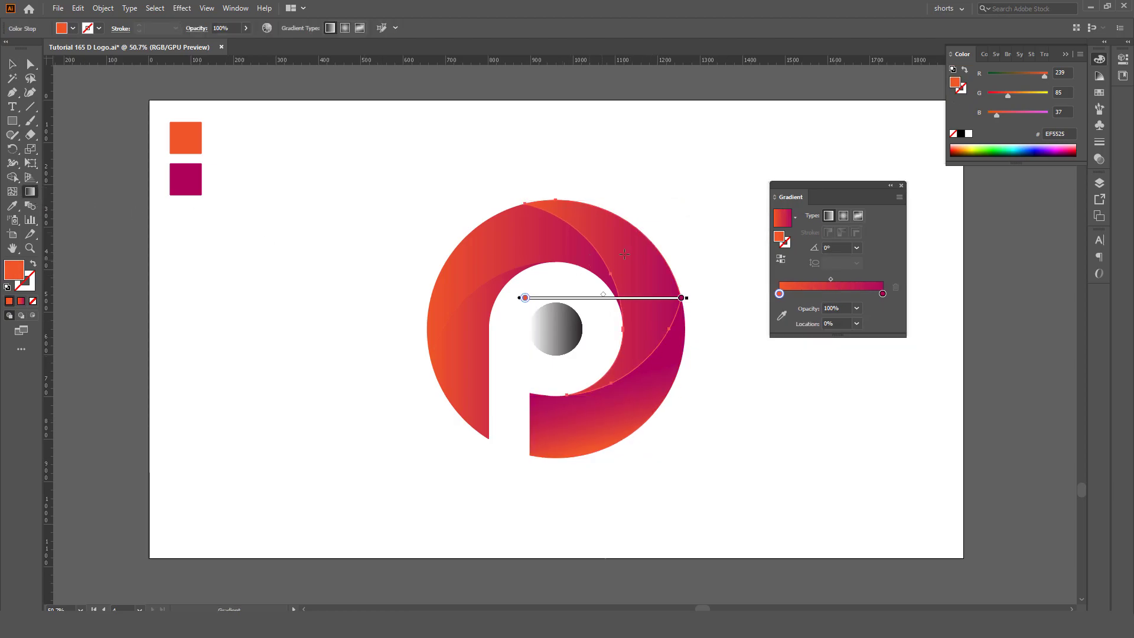
pyautogui.moveTo(632, 236)
pyautogui.mouseDown()
pyautogui.moveTo(657, 367)
pyautogui.moveTo(646, 277)
pyautogui.moveTo(657, 437)
pyautogui.moveTo(620, 240)
pyautogui.moveTo(602, 246)
pyautogui.mouseUp()
pyautogui.moveTo(623, 350); pyautogui.dragTo(622, 304)
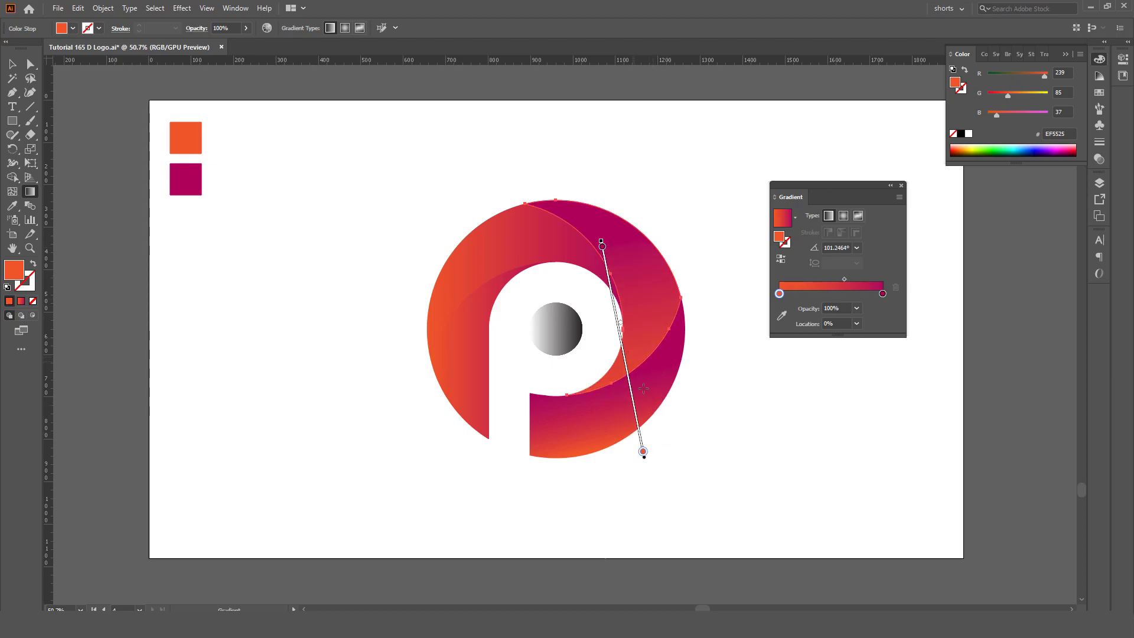
pyautogui.moveTo(644, 450); pyautogui.dragTo(633, 396)
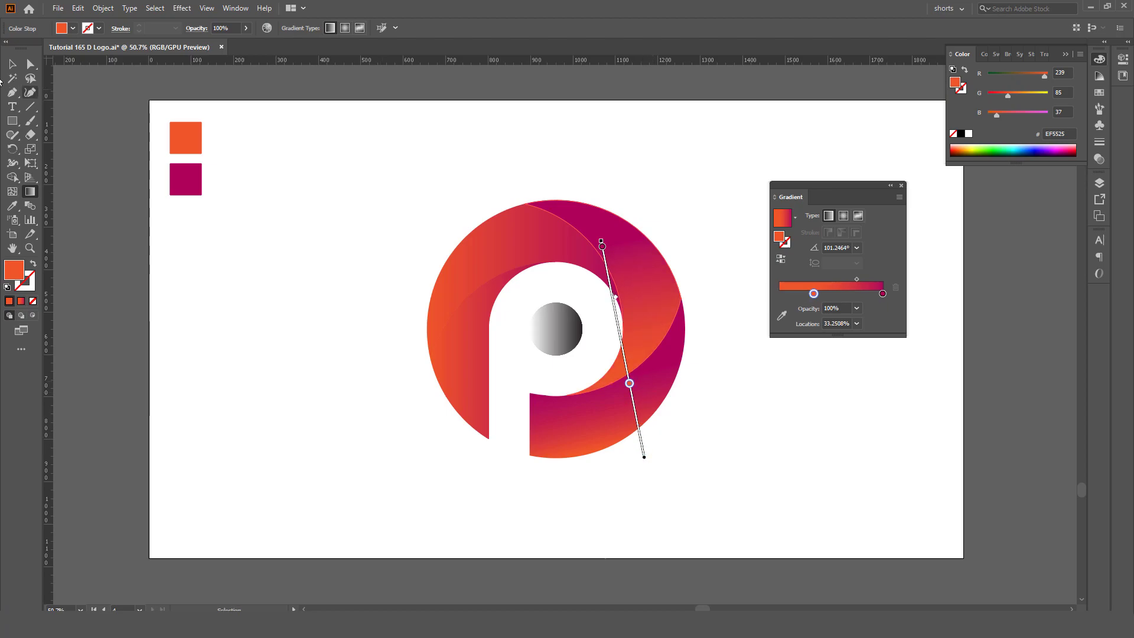
pyautogui.click(12, 63)
pyautogui.click(311, 122)
# Copy the curl's gradient onto the upper-left arc and angle it diagonally toward the arc's top
pyautogui.click(519, 233)
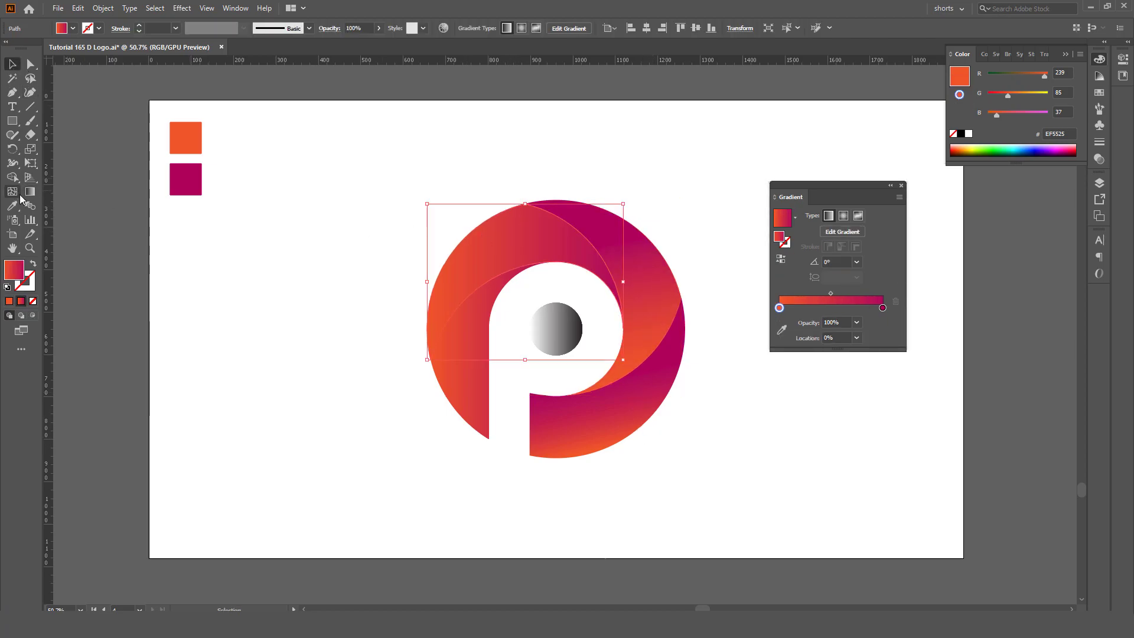
pyautogui.click(12, 206)
pyautogui.click(626, 260)
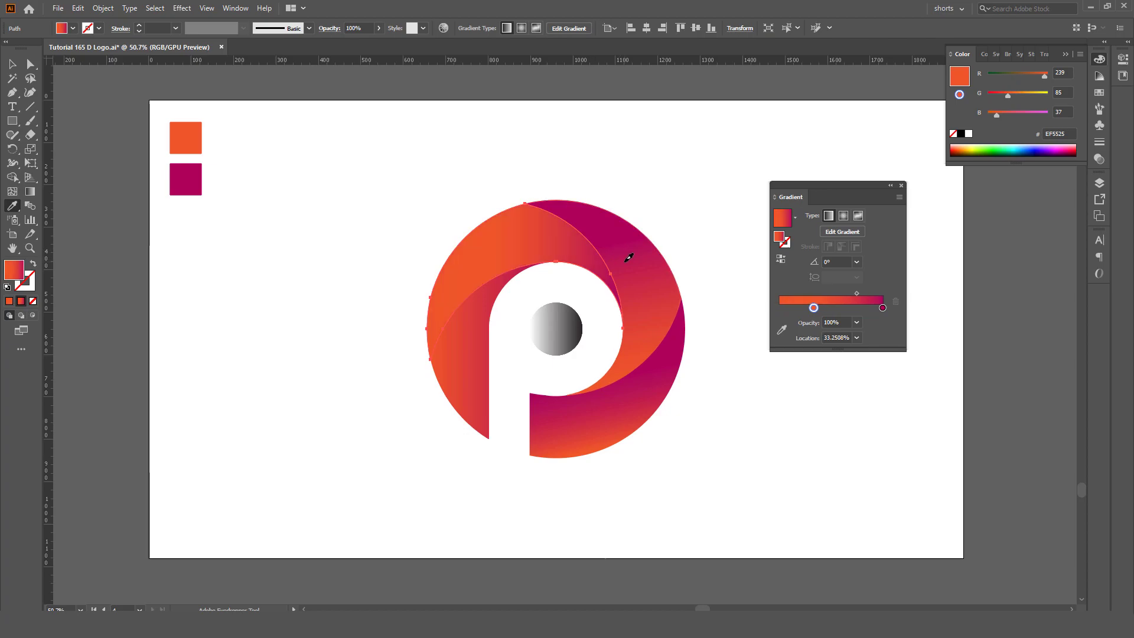
pyautogui.click(30, 191)
pyautogui.moveTo(605, 222); pyautogui.dragTo(443, 329)
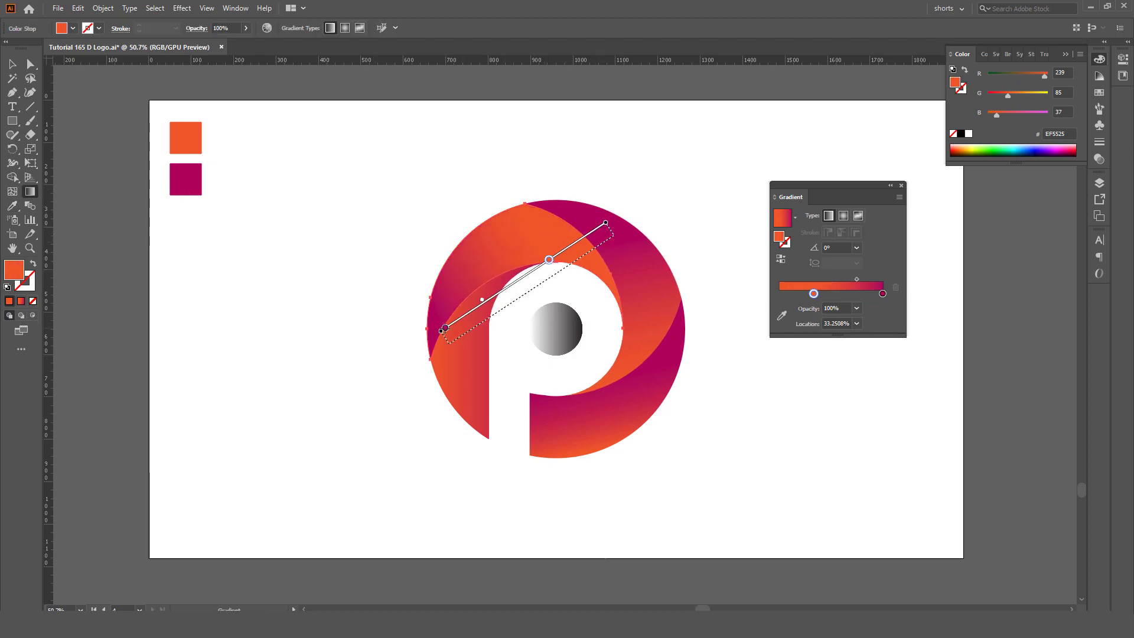
pyautogui.moveTo(605, 223)
pyautogui.mouseDown()
pyautogui.moveTo(569, 225)
pyautogui.moveTo(519, 192)
pyautogui.moveTo(503, 260)
pyautogui.moveTo(443, 361)
pyautogui.moveTo(540, 230)
pyautogui.moveTo(605, 220)
pyautogui.moveTo(451, 349)
pyautogui.moveTo(479, 317)
pyautogui.mouseUp()
pyautogui.moveTo(582, 247); pyautogui.dragTo(610, 222)
pyautogui.moveTo(541, 282)
pyautogui.mouseDown()
pyautogui.moveTo(552, 270)
pyautogui.moveTo(547, 281)
pyautogui.mouseUp()
pyautogui.press('v')
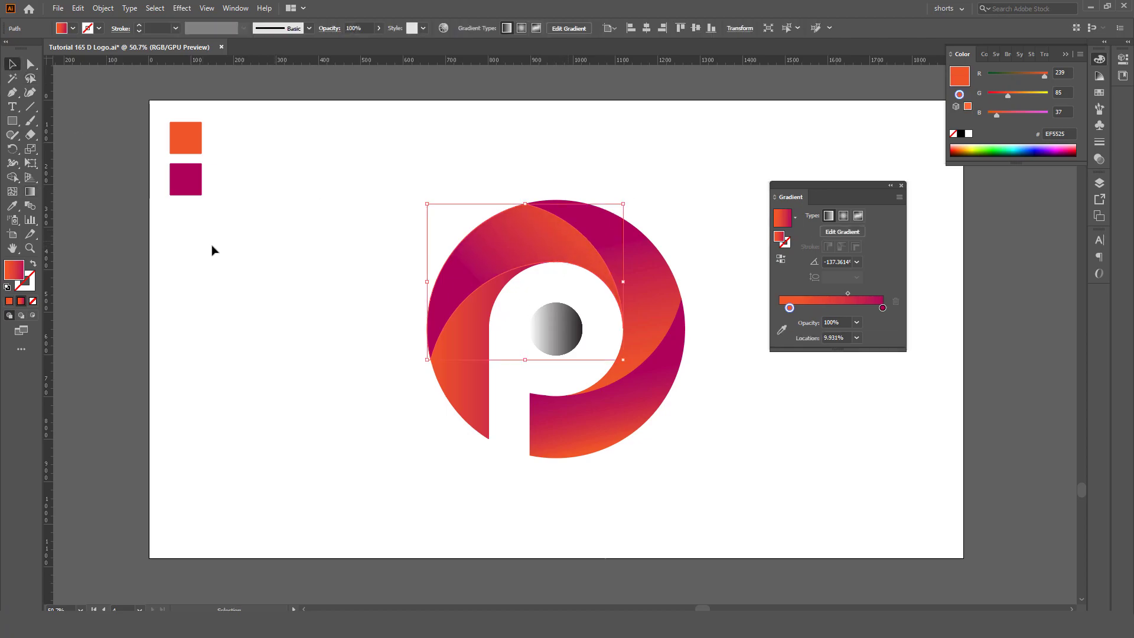
# Redraw the left stem's gradient nearly vertical at about -86°, with the orange stop at about 14%
pyautogui.click(458, 345)
pyautogui.click(31, 192)
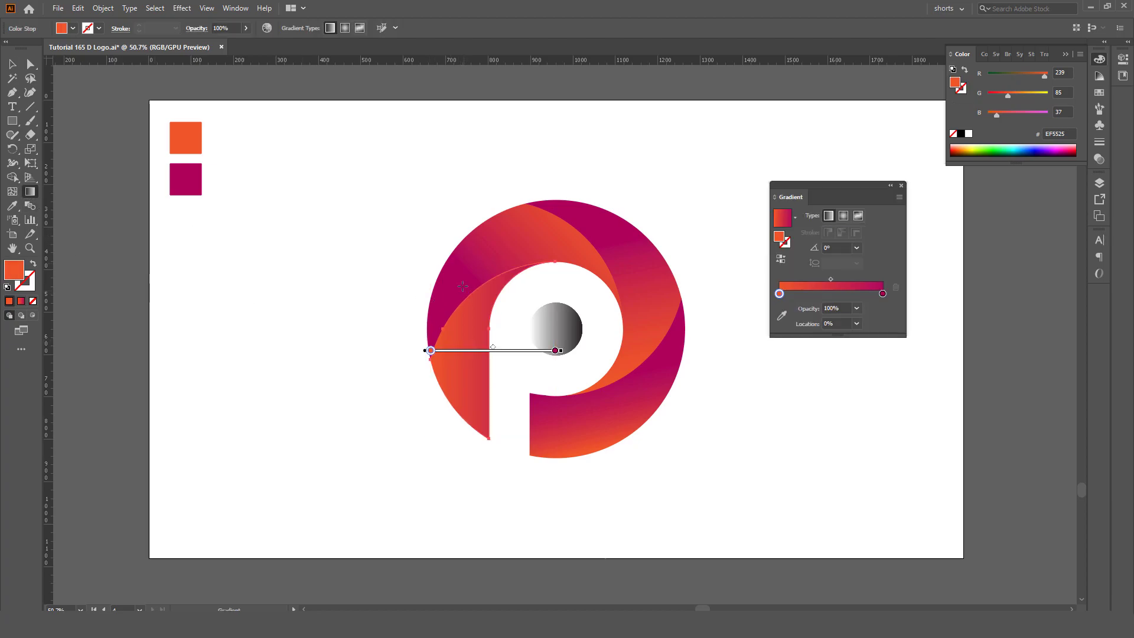
pyautogui.moveTo(463, 285); pyautogui.dragTo(470, 423)
pyautogui.moveTo(490, 283); pyautogui.dragTo(498, 375)
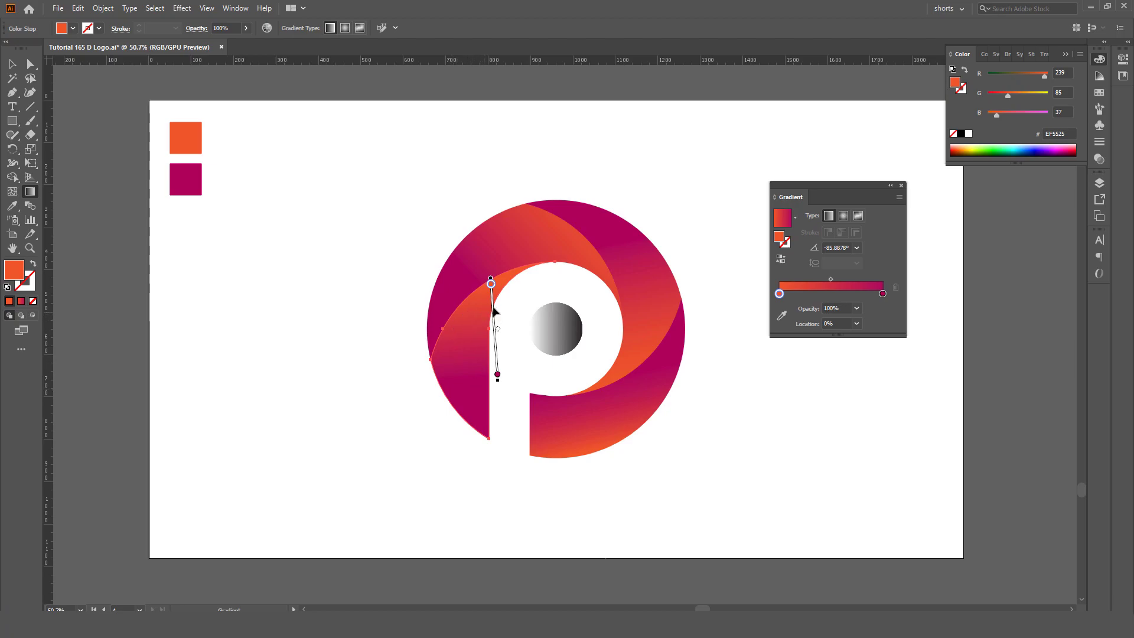
pyautogui.moveTo(491, 284); pyautogui.dragTo(492, 296)
pyautogui.moveTo(498, 381)
pyautogui.mouseDown()
pyautogui.moveTo(503, 424)
pyautogui.moveTo(502, 395)
pyautogui.moveTo(500, 407)
pyautogui.mouseUp()
pyautogui.click(12, 63)
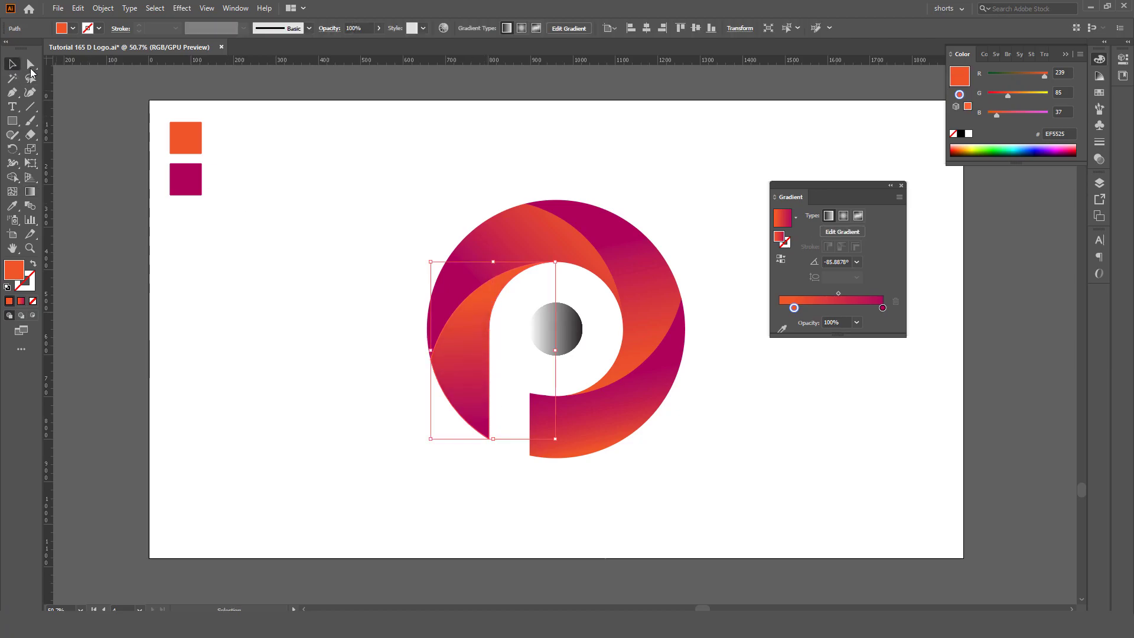
pyautogui.click(600, 305)
# Fill the grey inner circle with the orange-to-magenta gradient using the Eyedropper
pyautogui.click(570, 333)
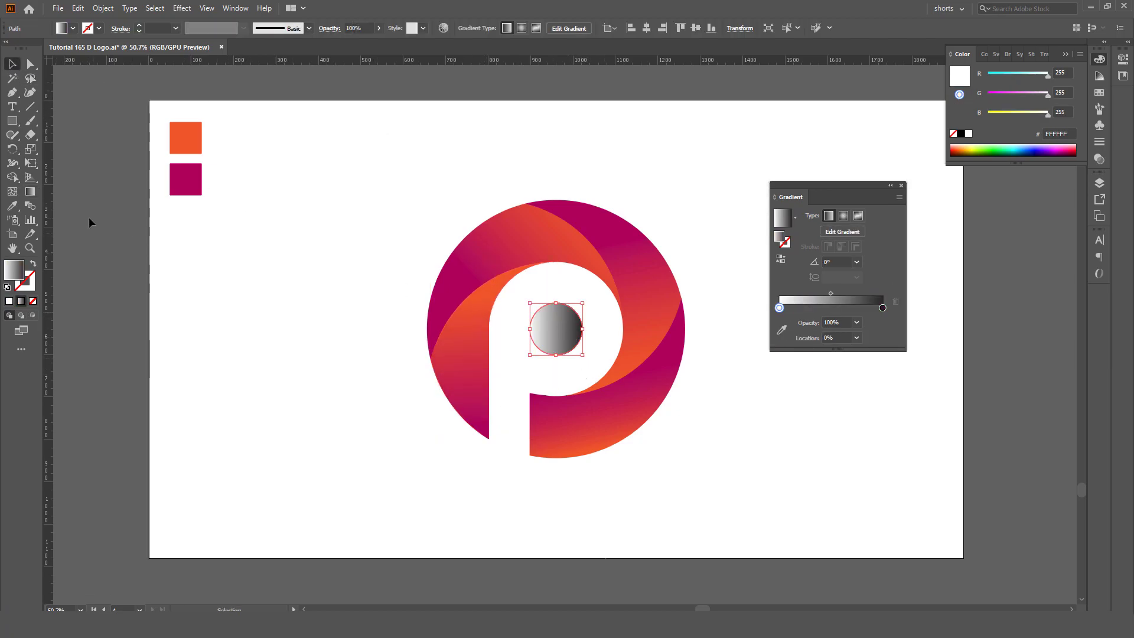
pyautogui.click(12, 206)
pyautogui.click(630, 220)
# Hide the panels to preview the finished logo, then save the file
pyautogui.press('Tab')
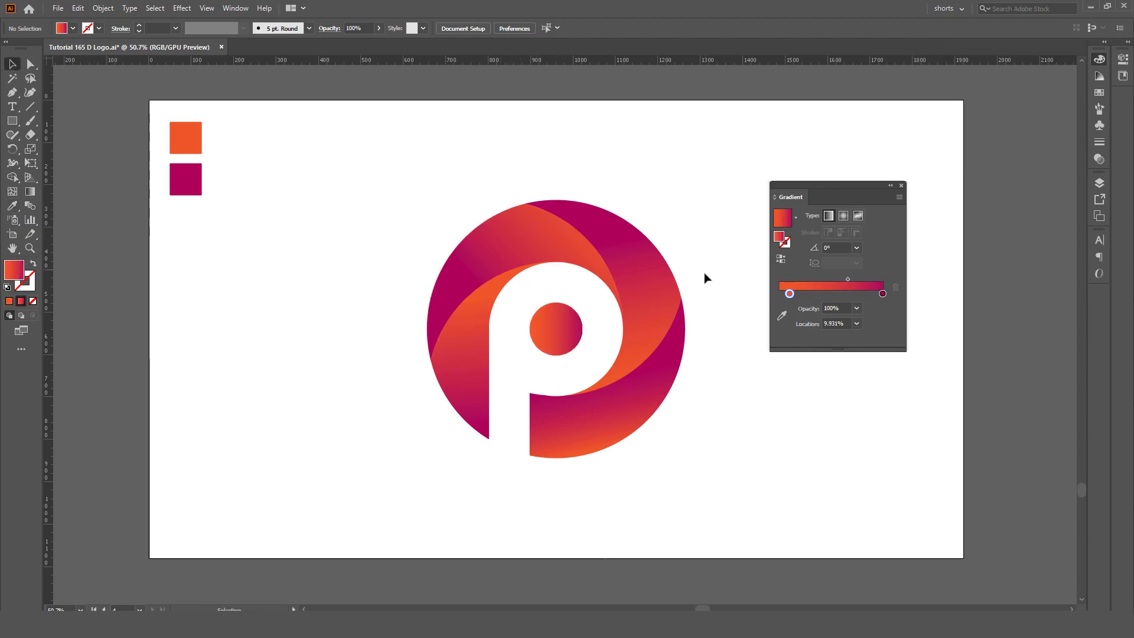
pyautogui.moveTo(638, 321); pyautogui.dragTo(701, 337)
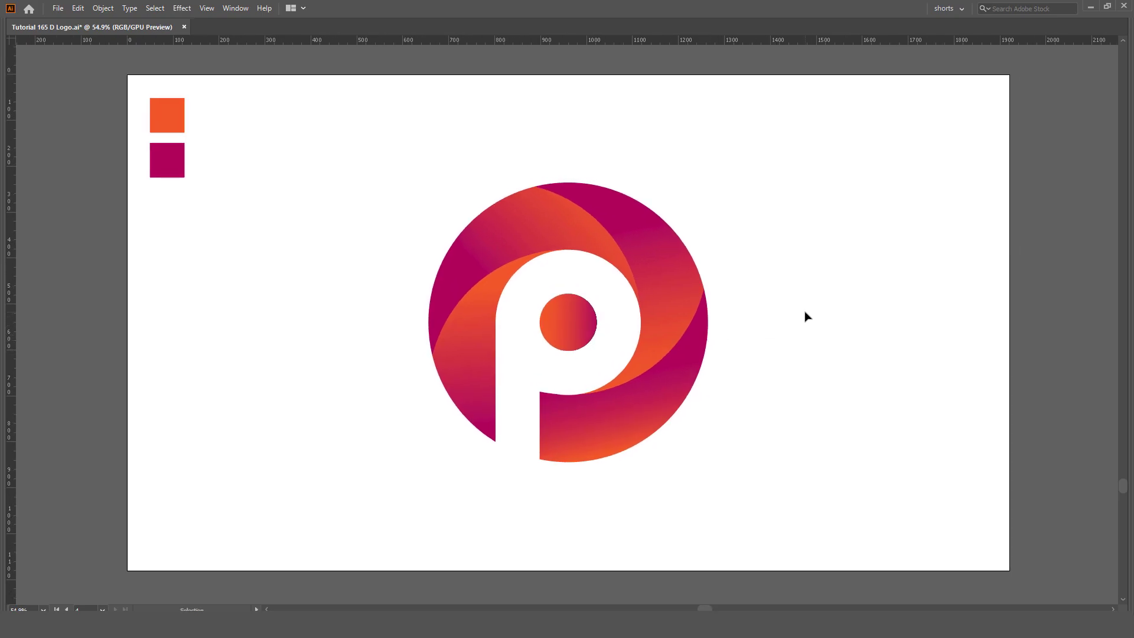
pyautogui.hotkey('ctrl', 's')
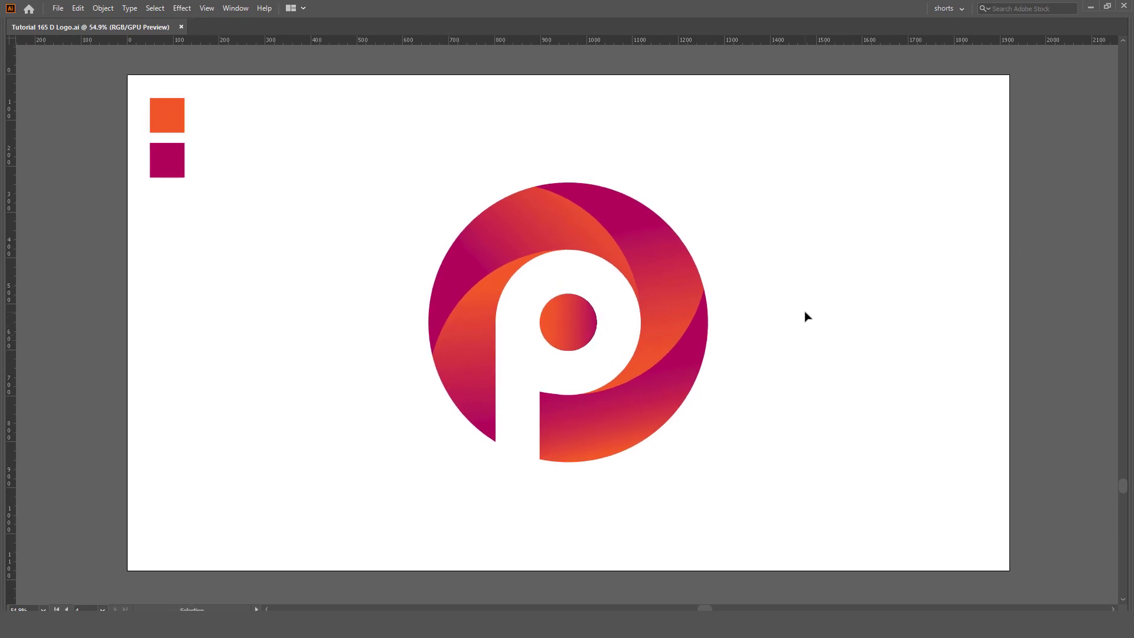